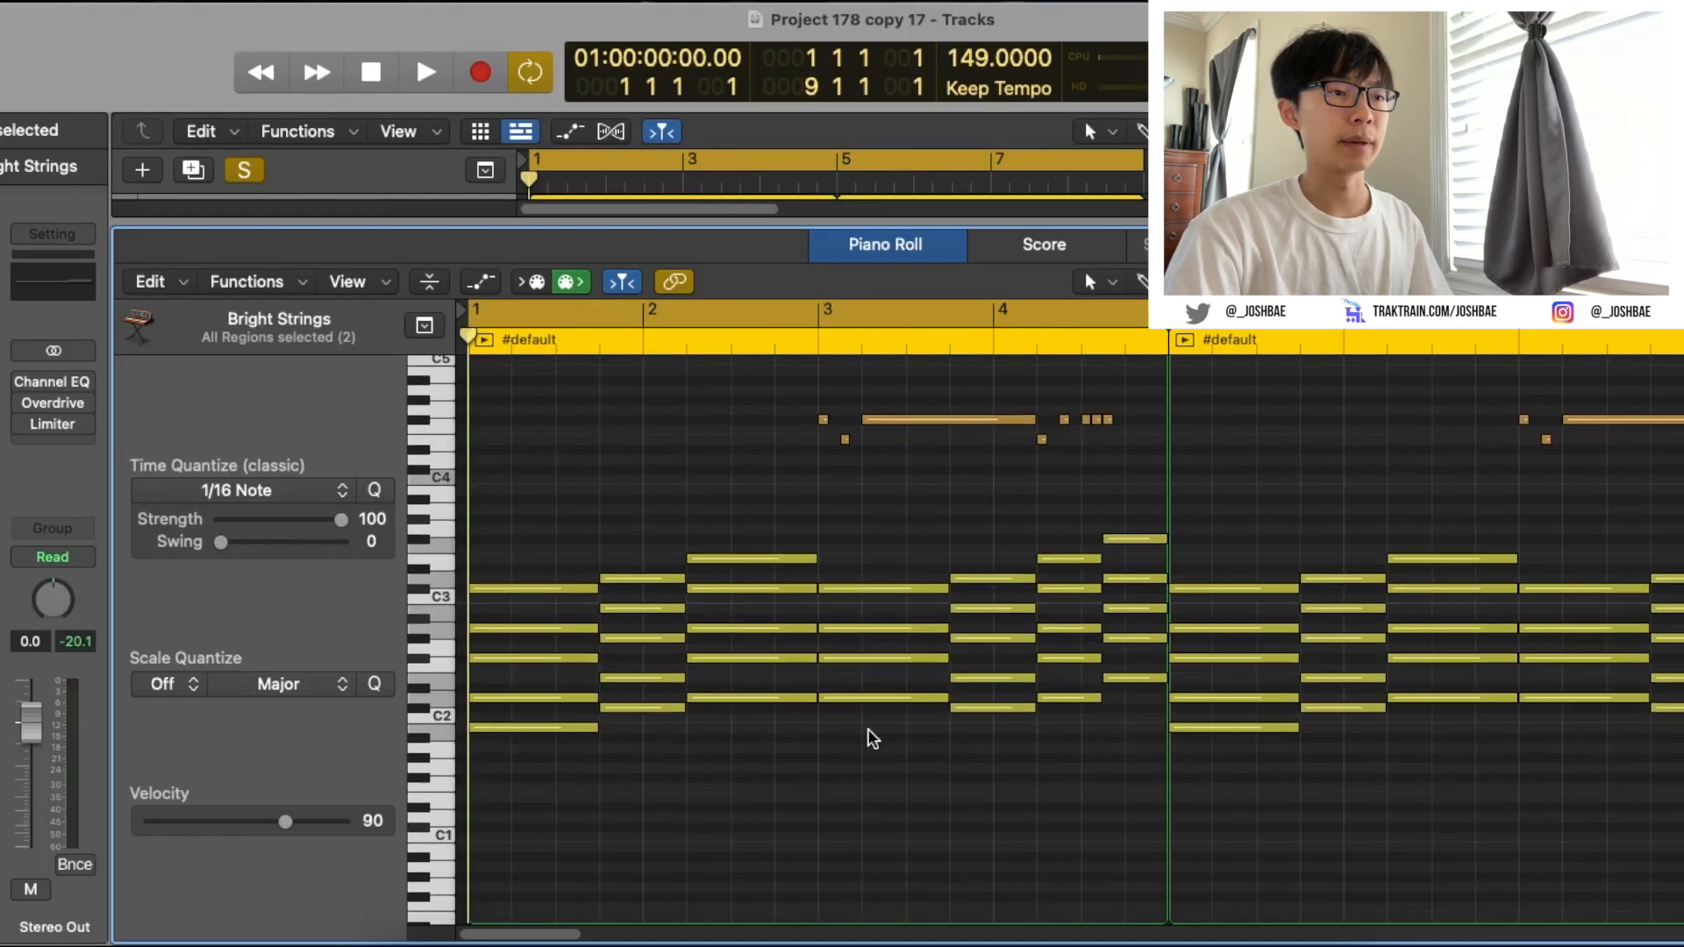
- Play back the first four-bar Bright Strings region while reviewing its chords and melody in the Piano Roll
scroll(869, 732, "up", 3)
scroll(1064, 903, "down", 3)
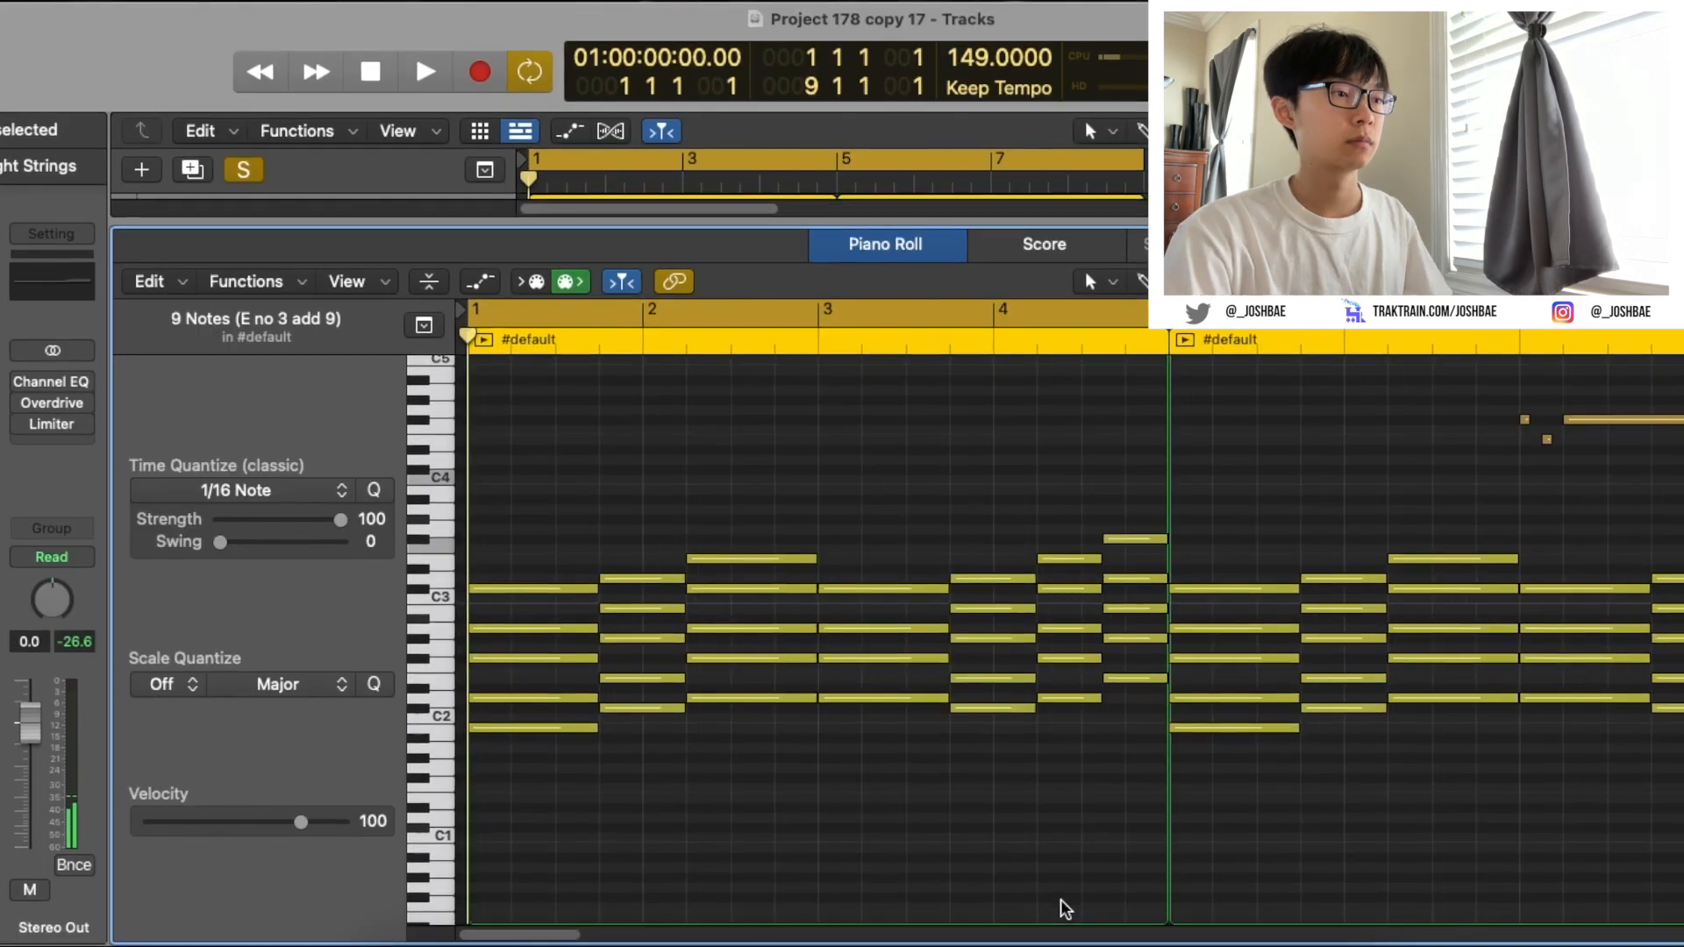
key("space")
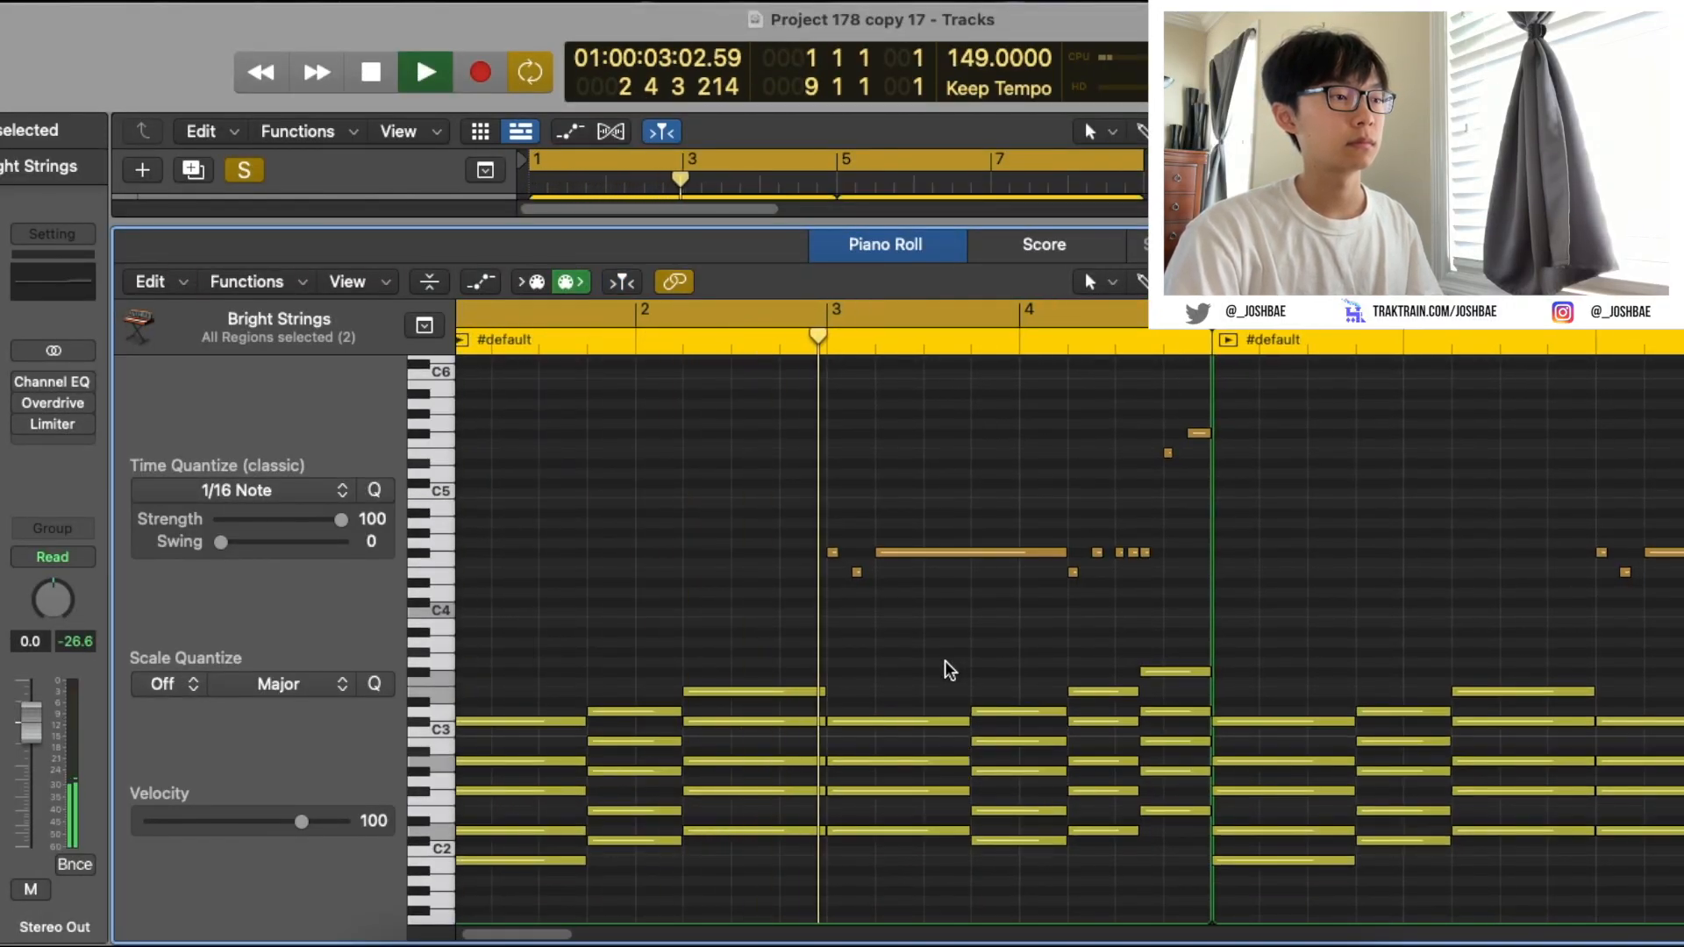
key("super+Left")
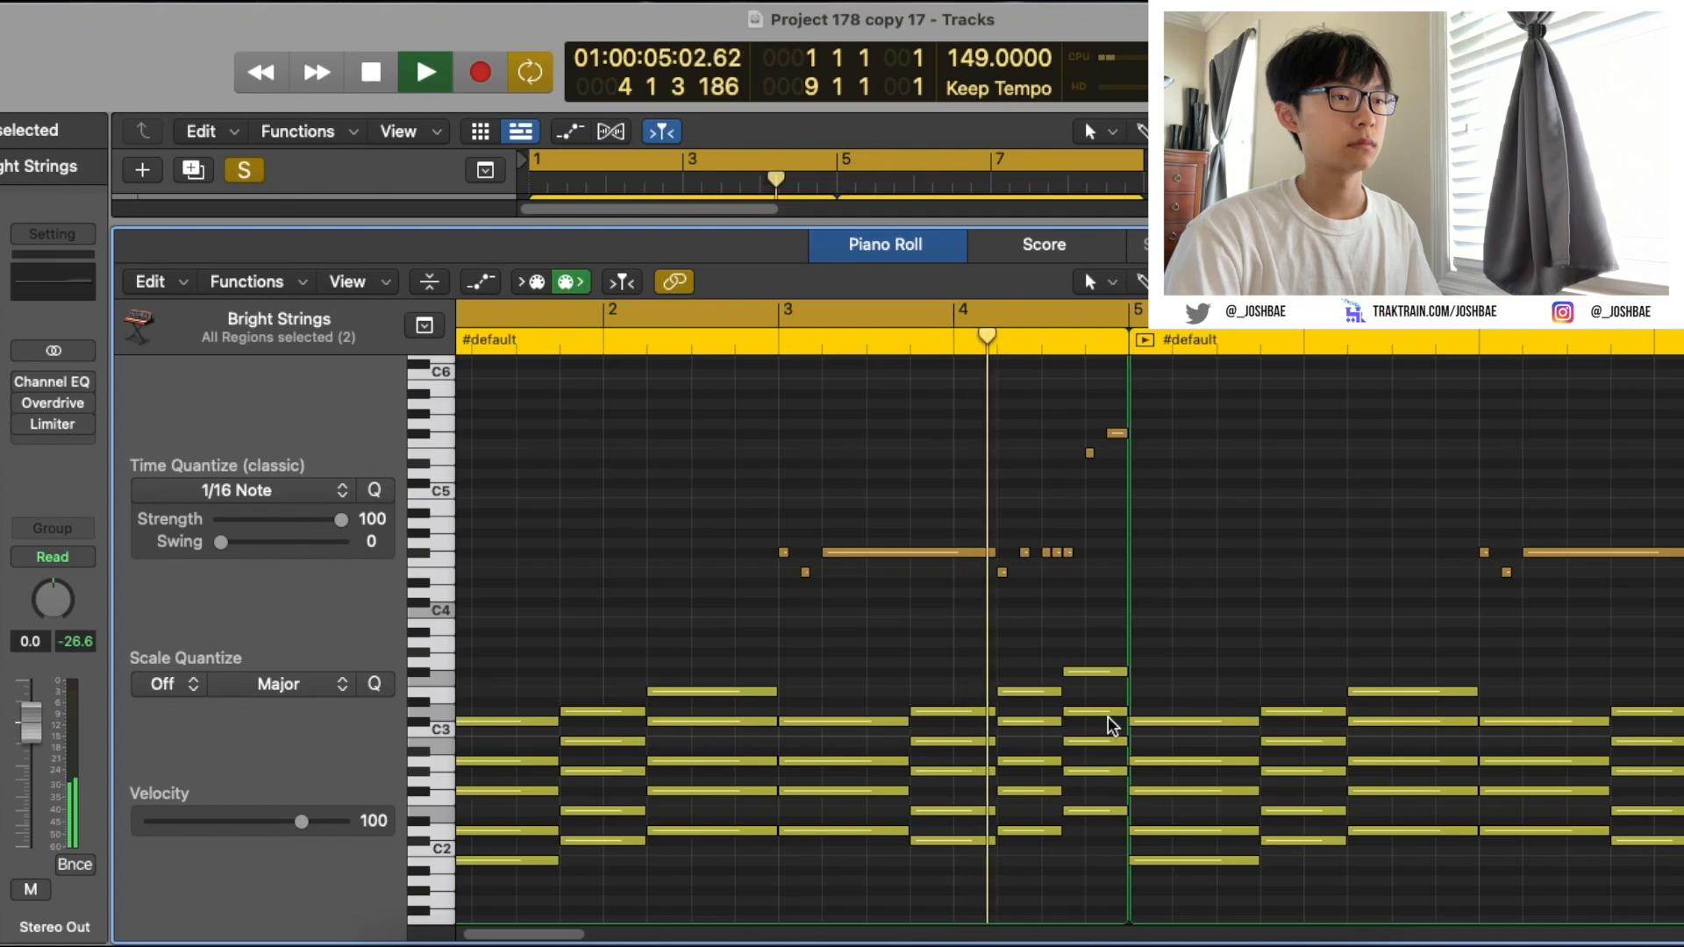
key("space")
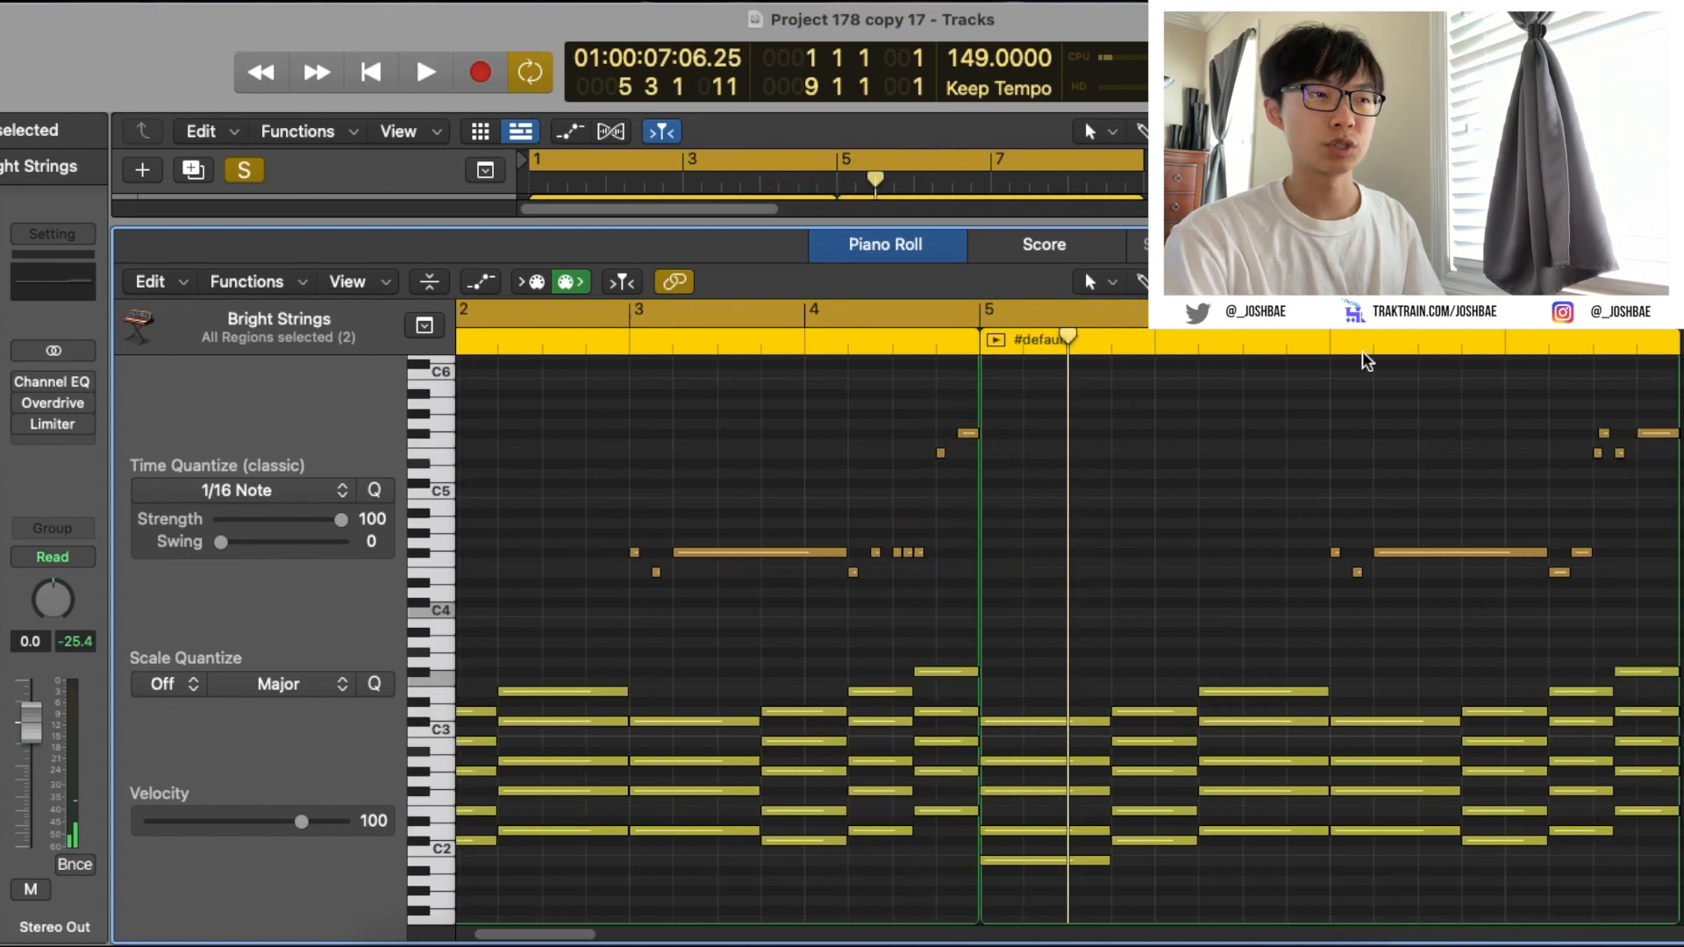
- Play back the second Bright Strings region from bar 5 and return the playhead to the start
scroll(1362, 351, "right", 5)
double_click(1093, 349)
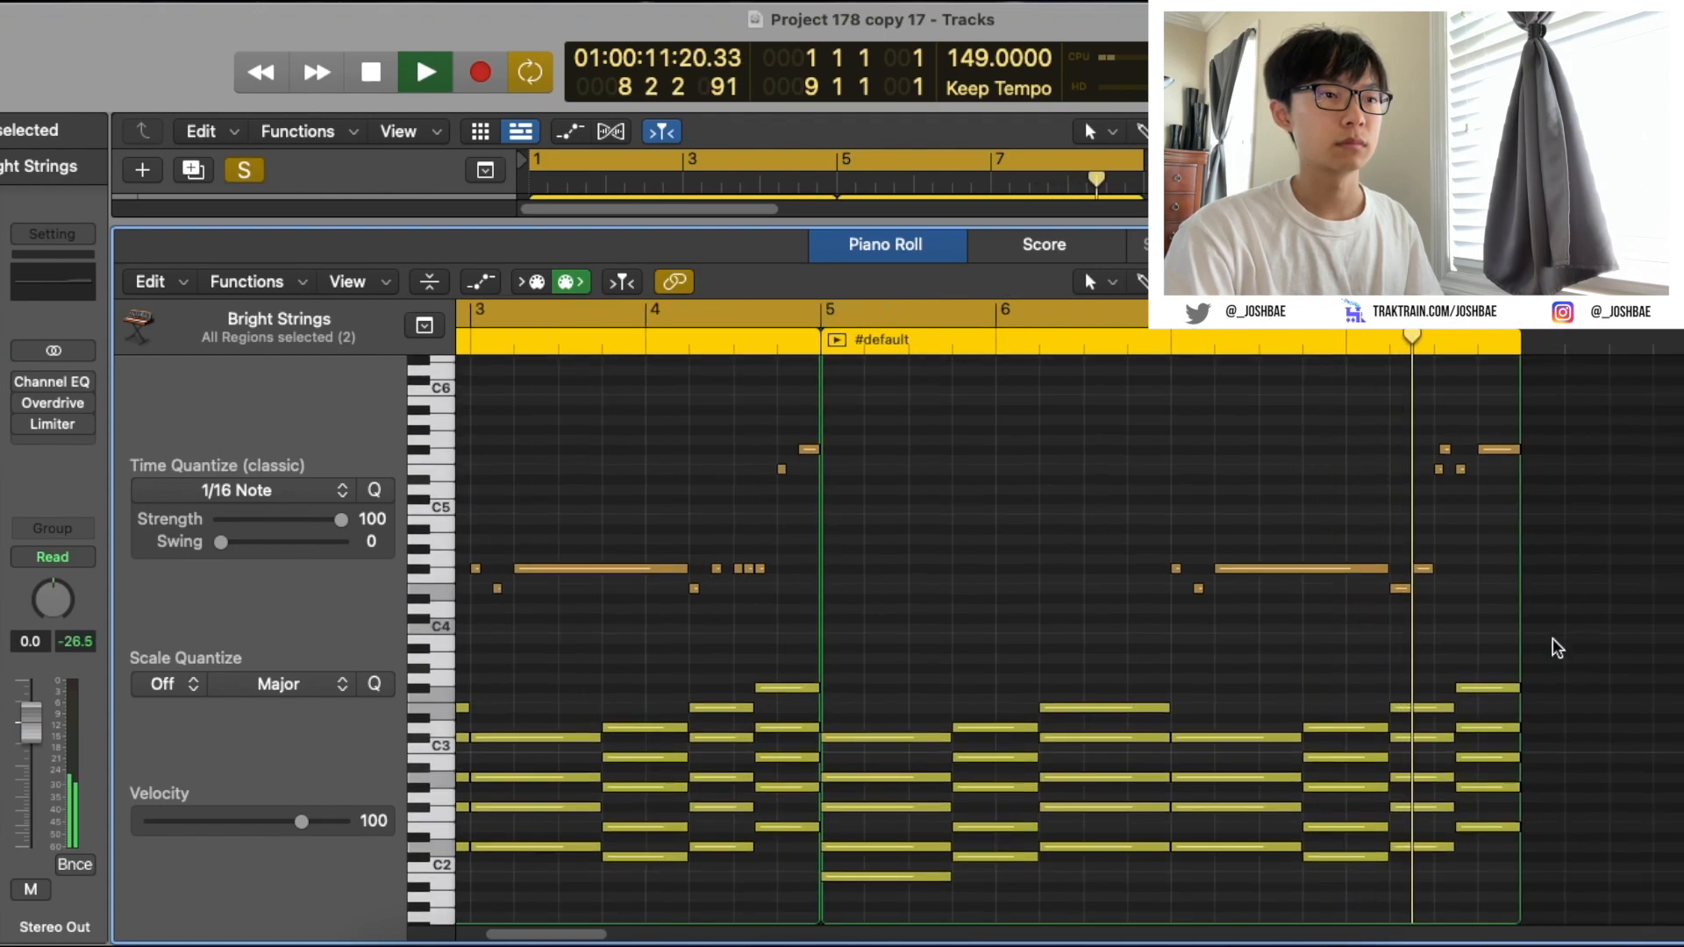
key("space")
key("Return")
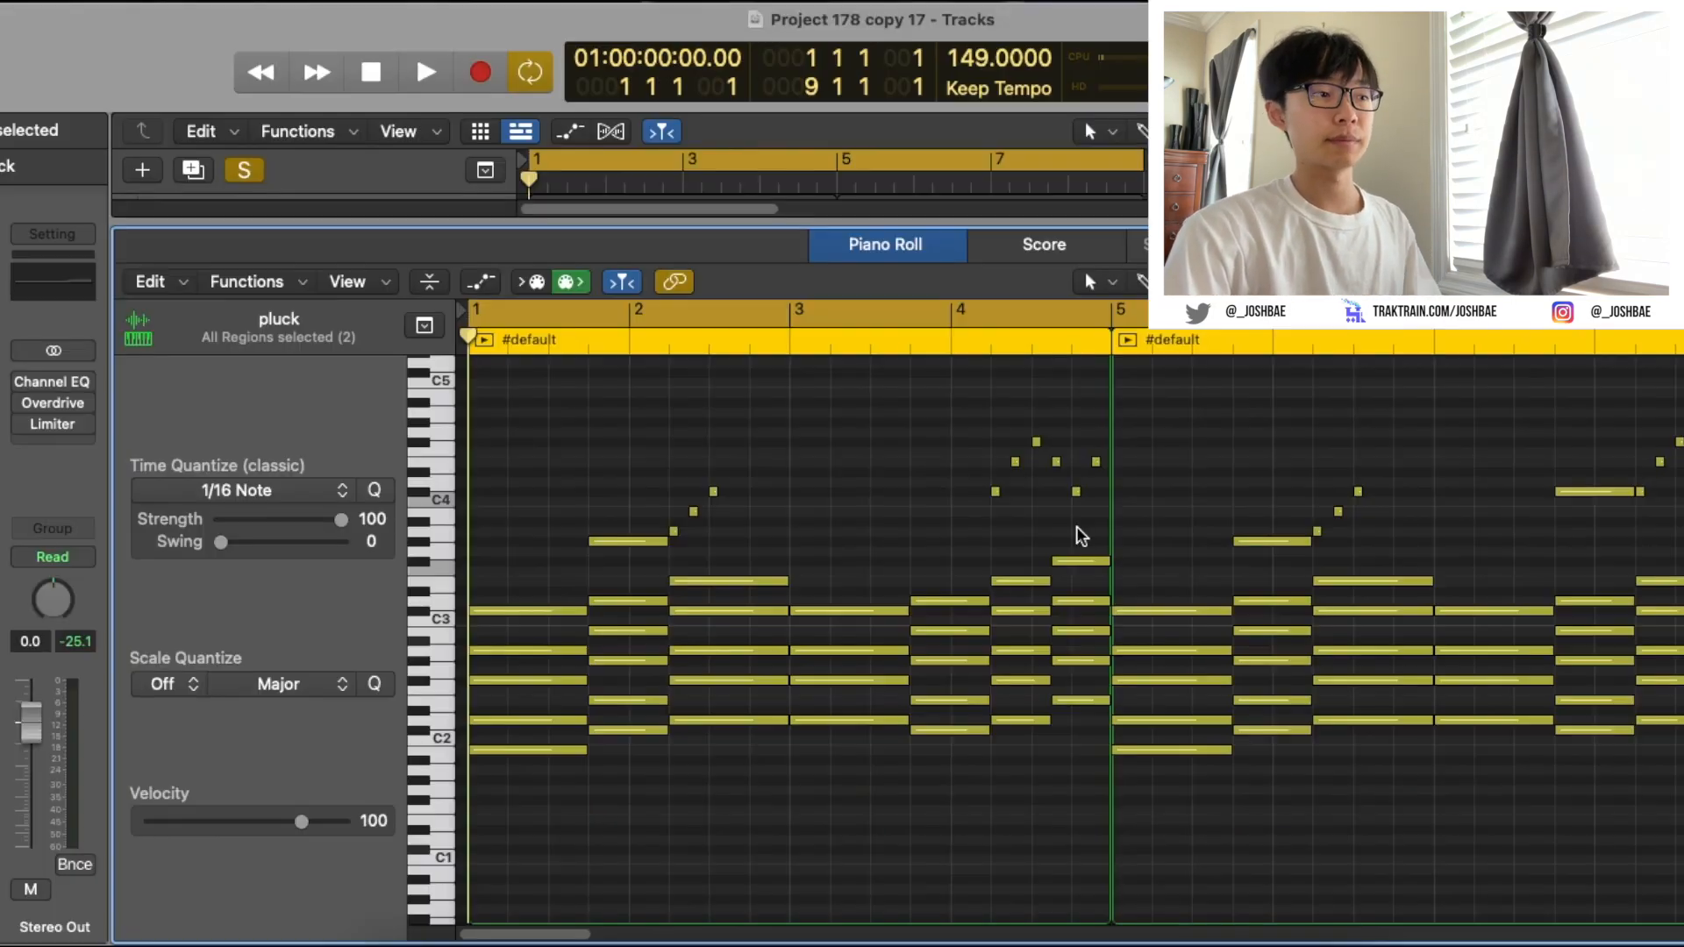
- Play back both pluck regions while reviewing their notes in the Piano Roll
key("space")
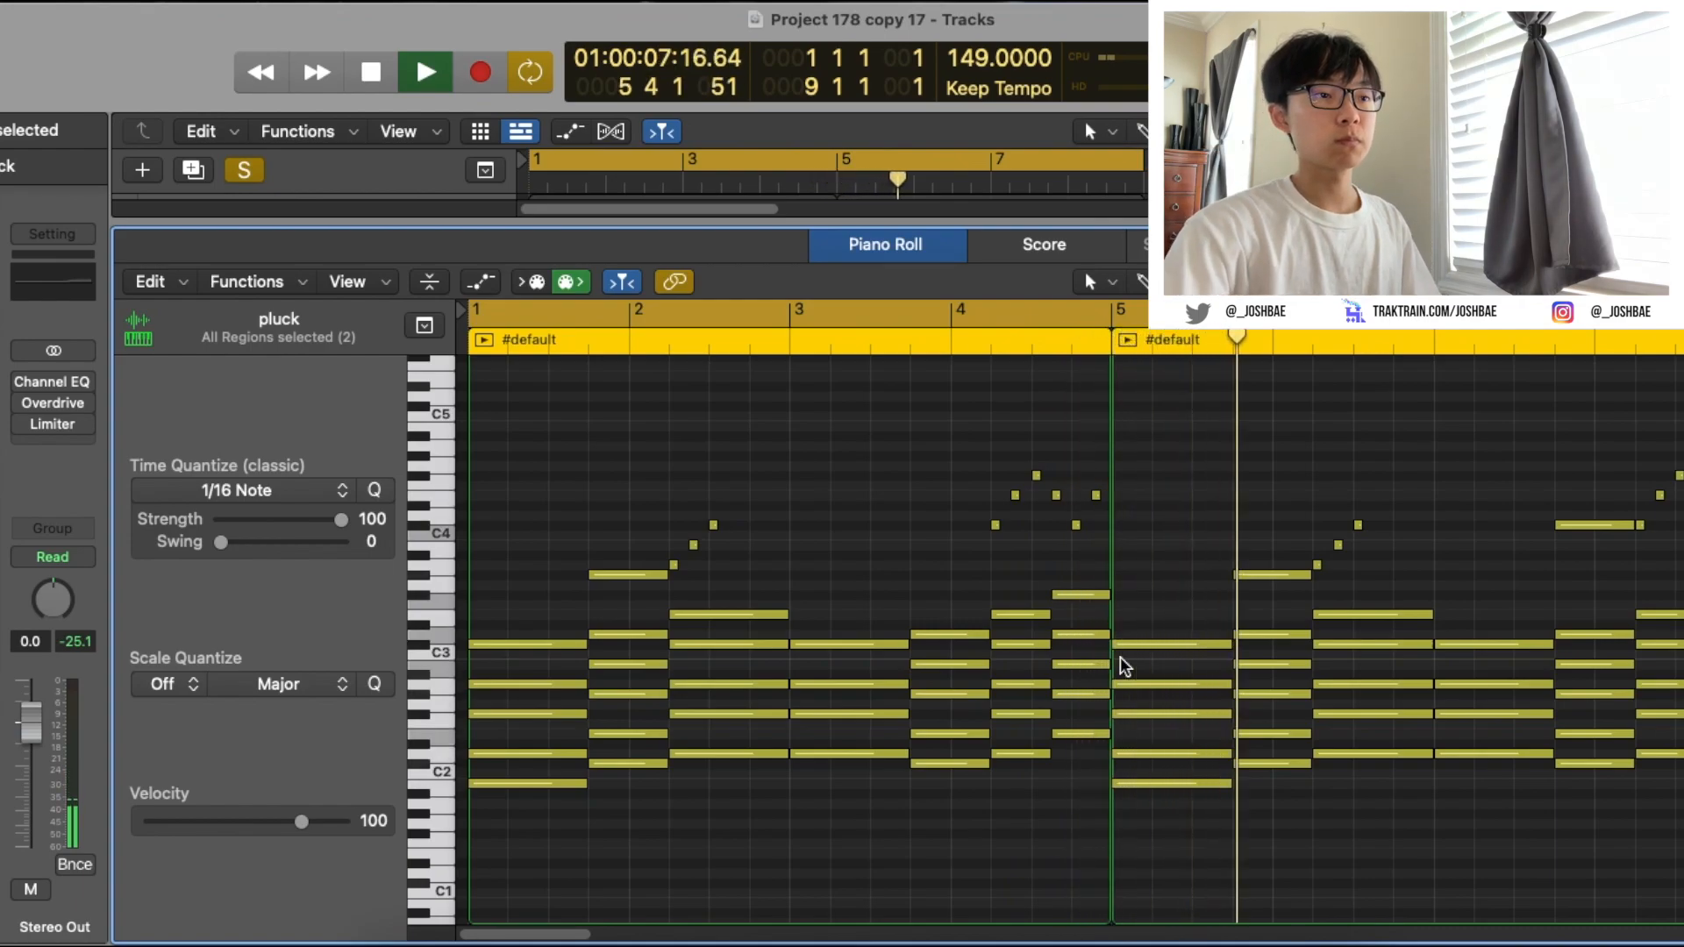
scroll(1119, 656, "right", 5)
scroll(1129, 664, "right", 10)
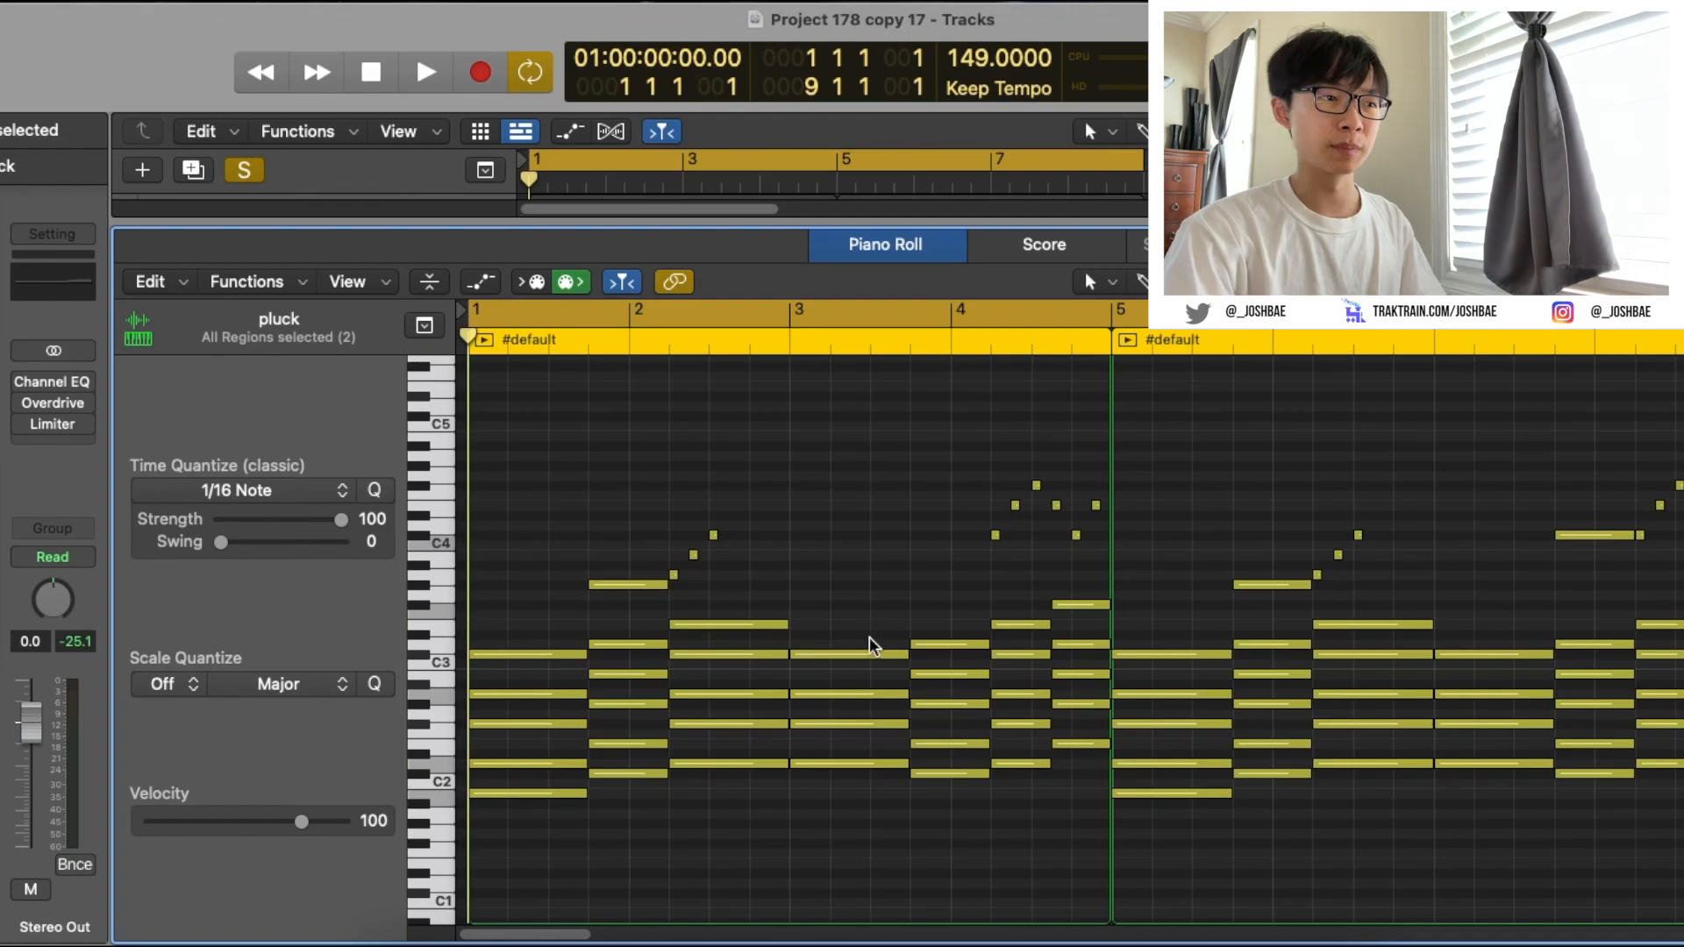
scroll(870, 643, "down", 1)
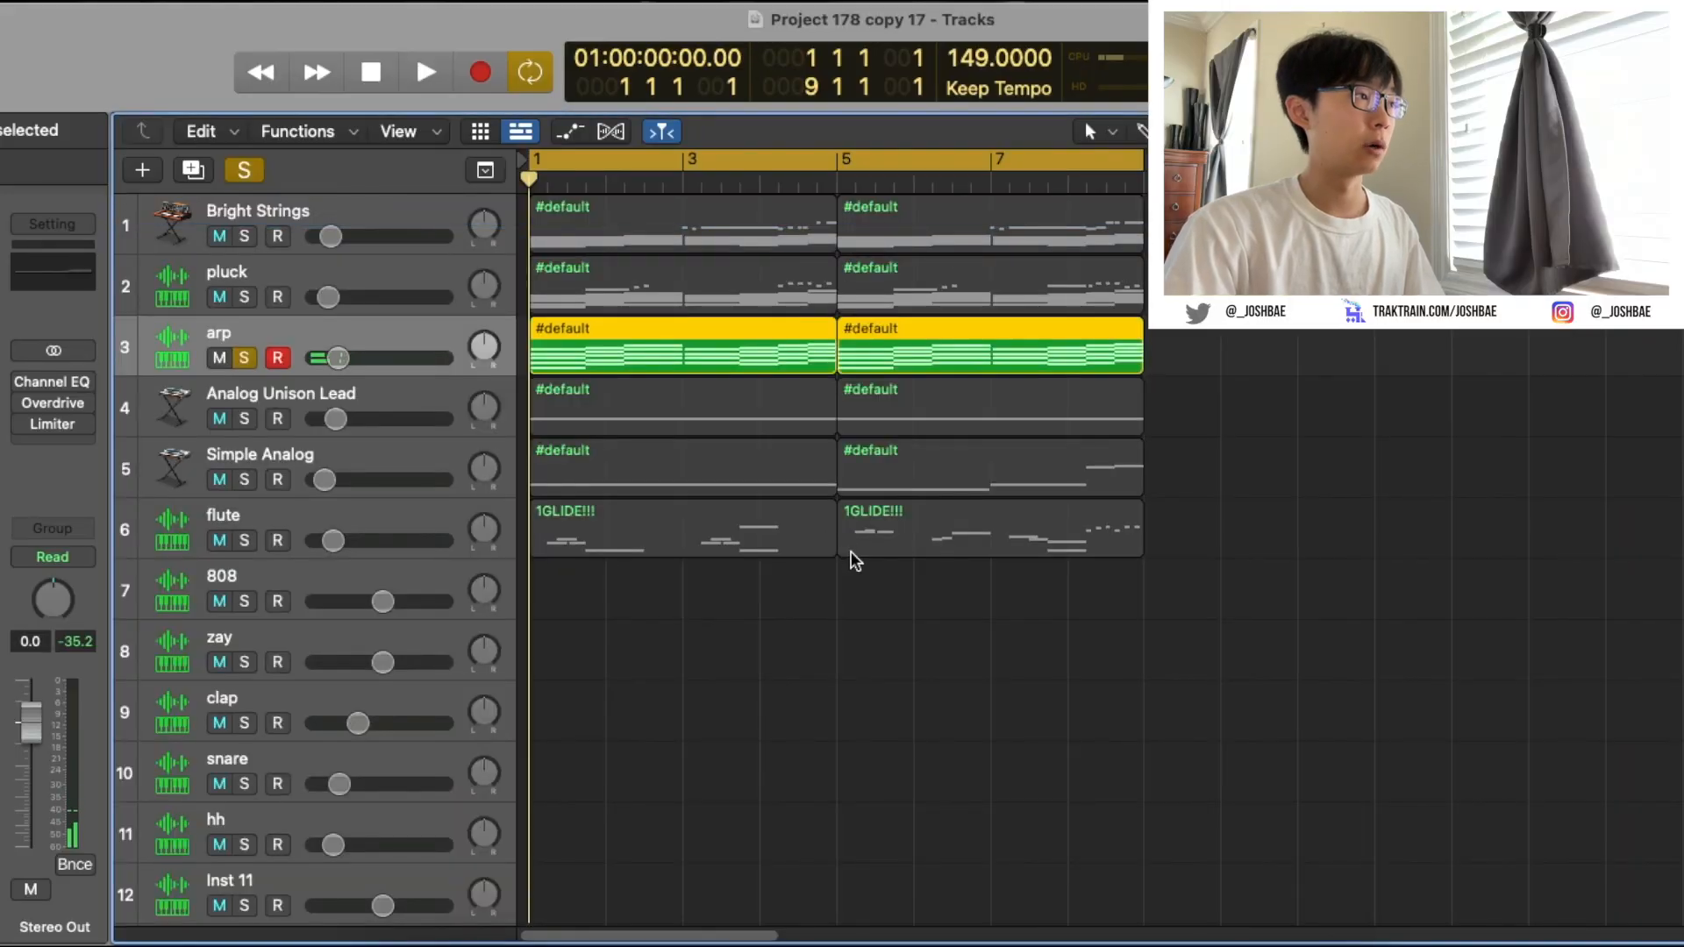
- Open the arp track's regions in the Piano Roll and play them back to review the chord notes
key("p")
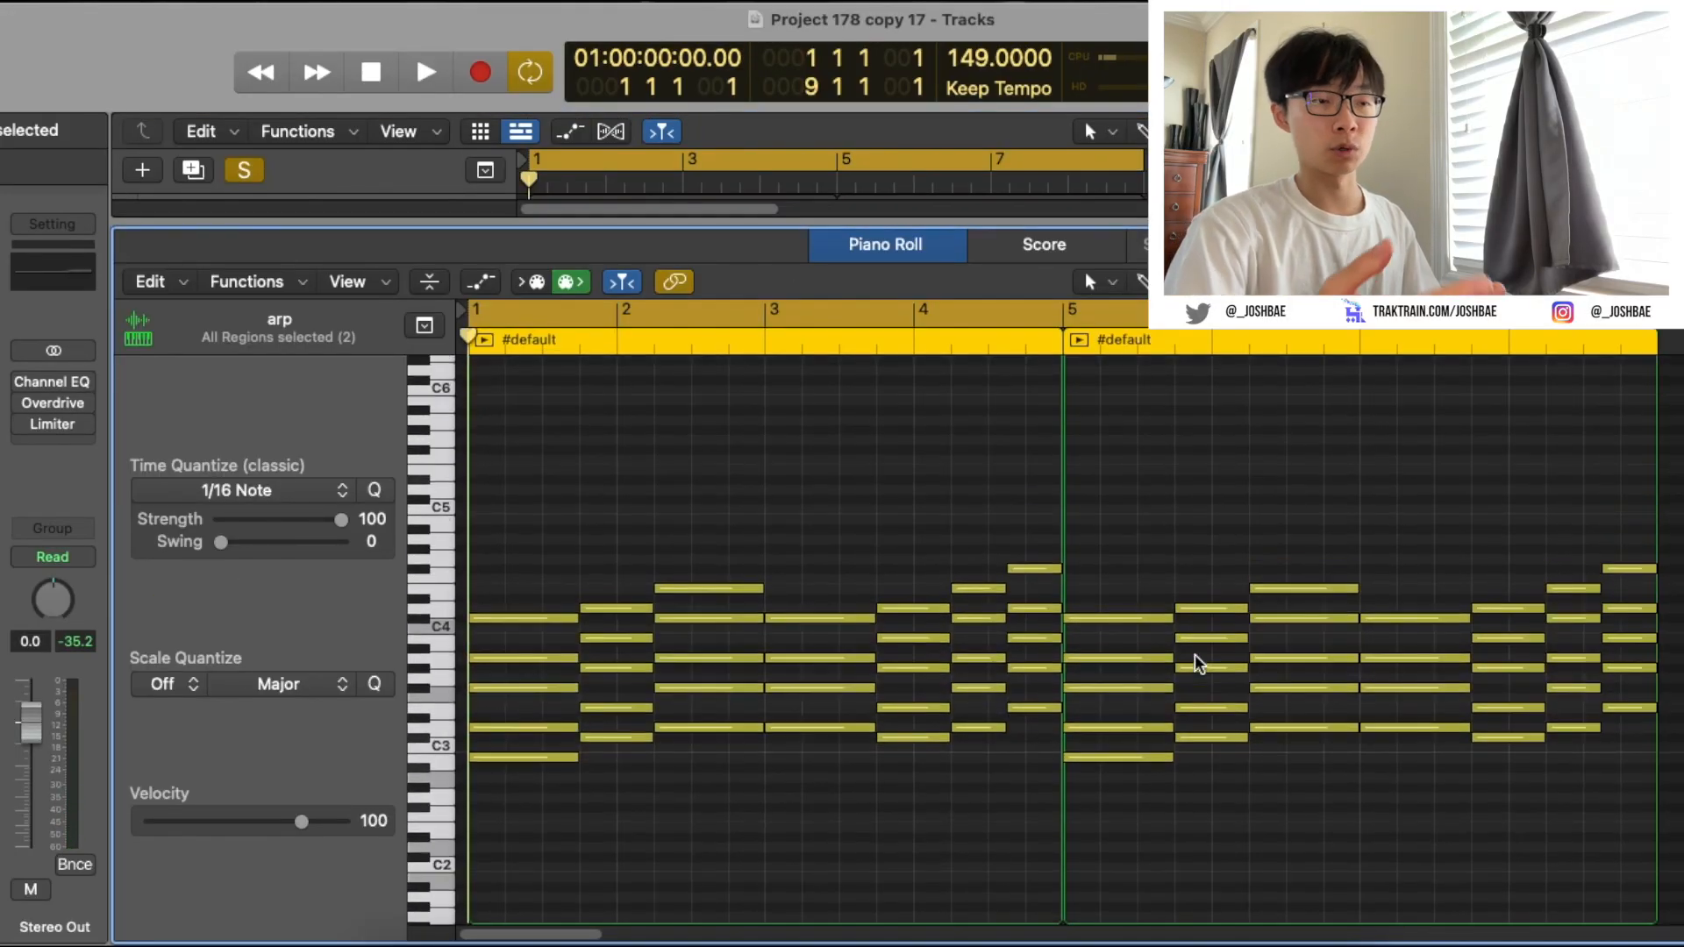
key("space")
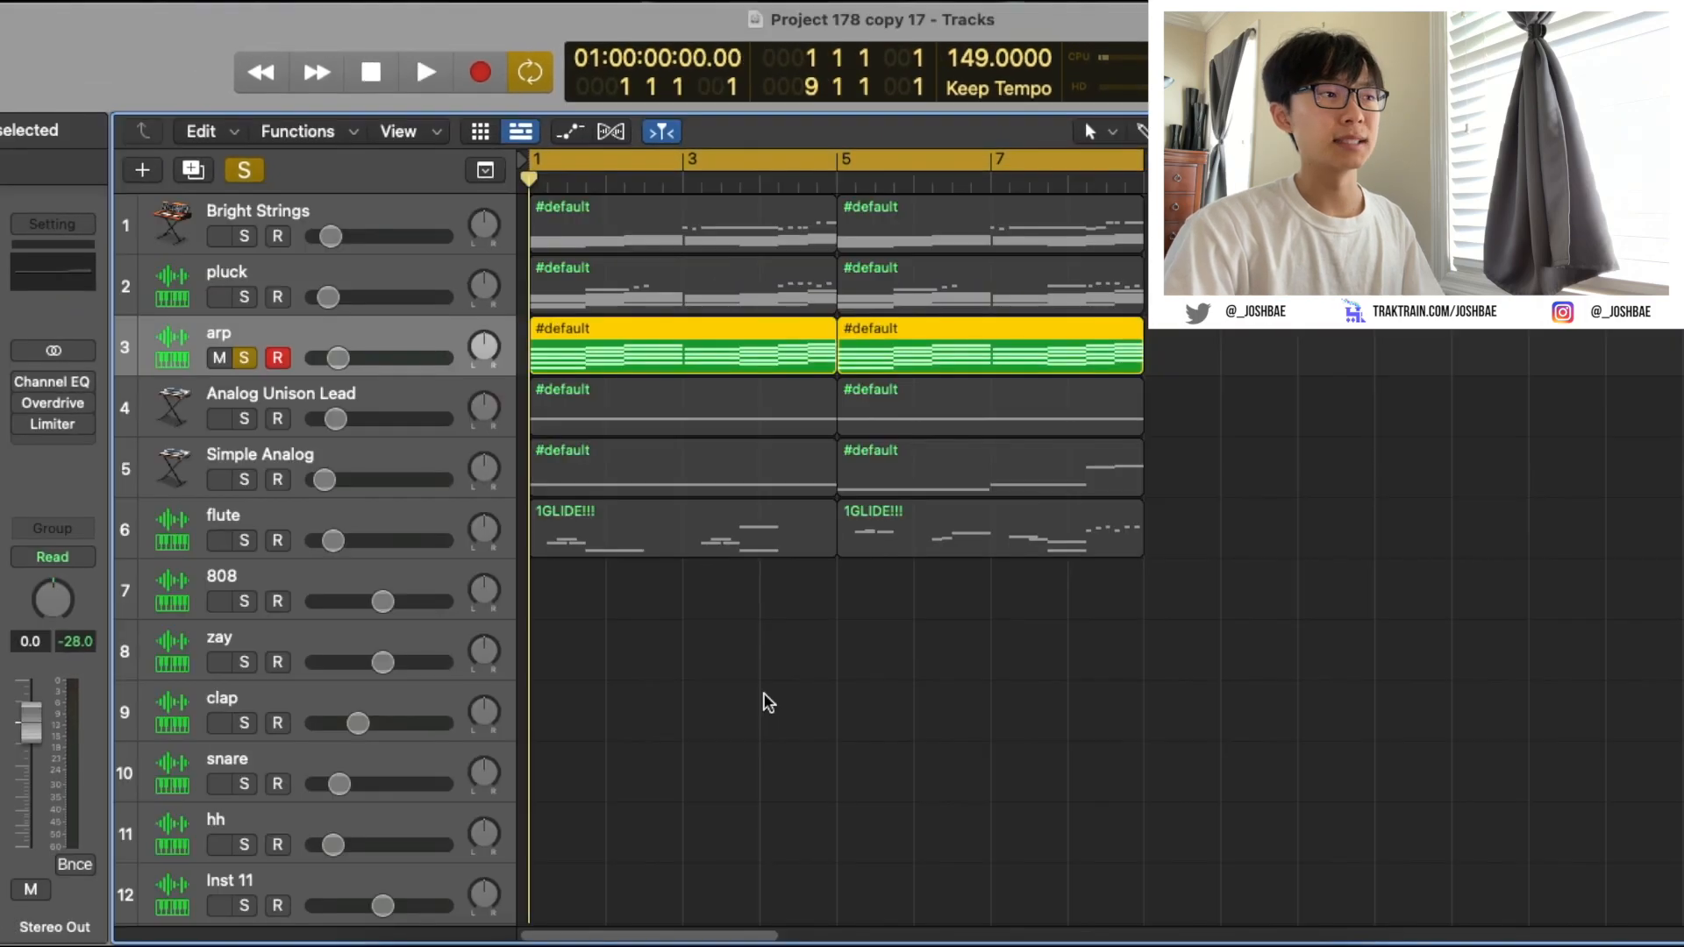
key("p")
key("p")
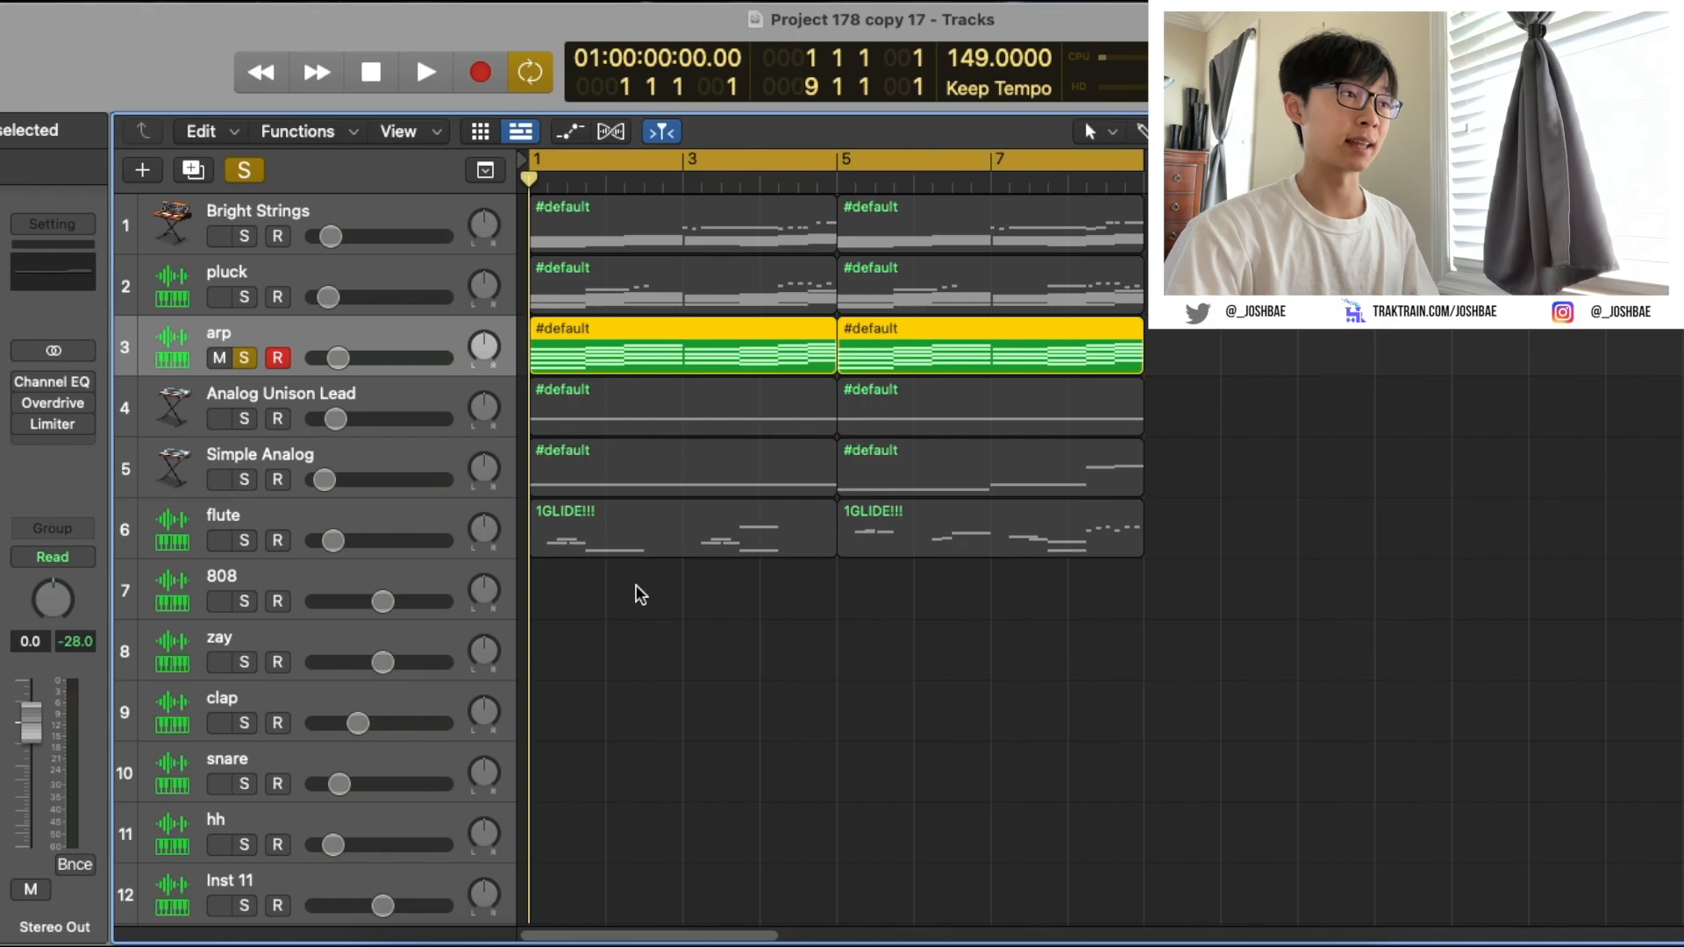
key("p")
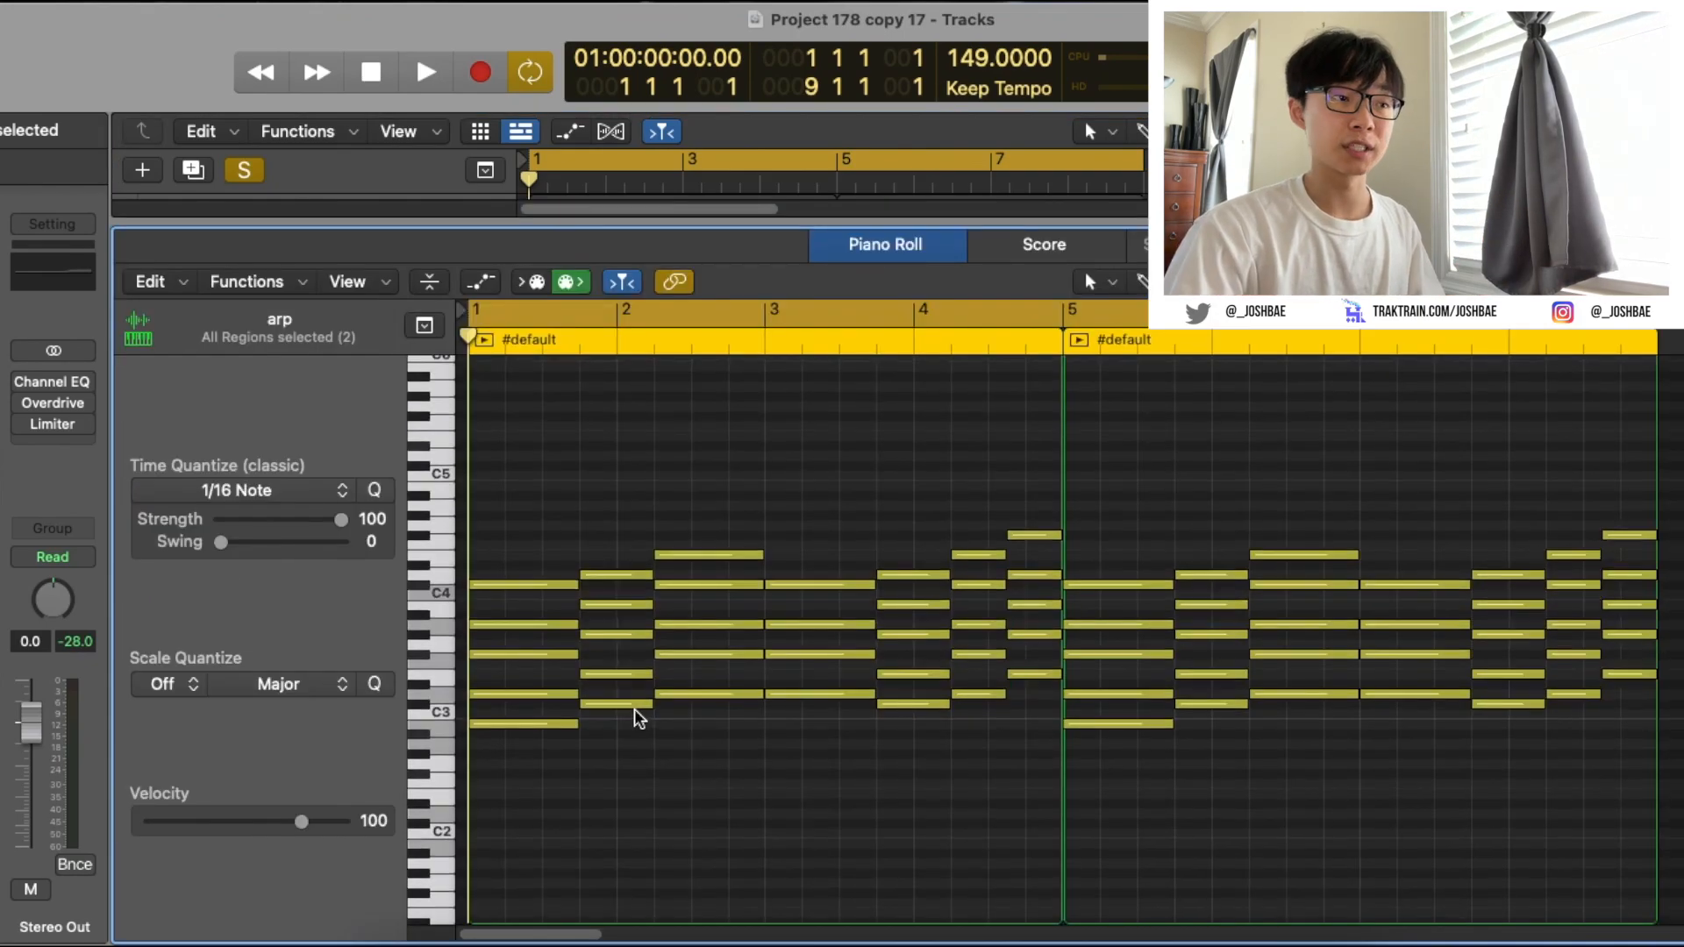
scroll(618, 718, "up", 1)
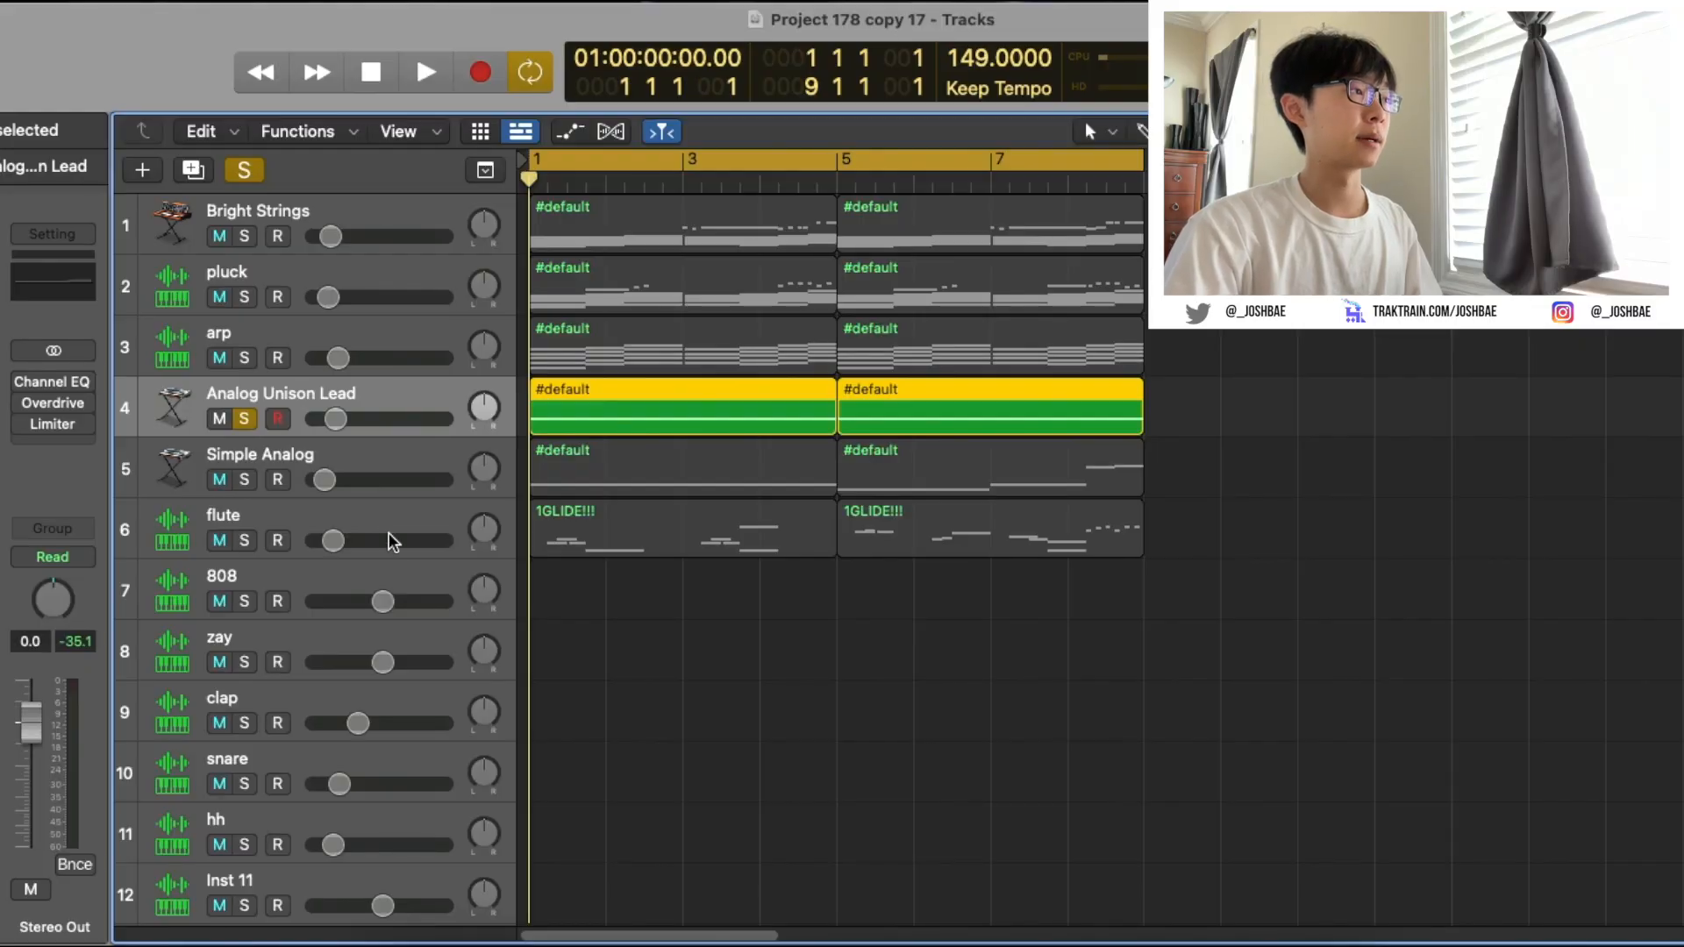
- Play the Analog Unison Lead regions in the Piano Roll to review the bass line, then stop playback
key("v")
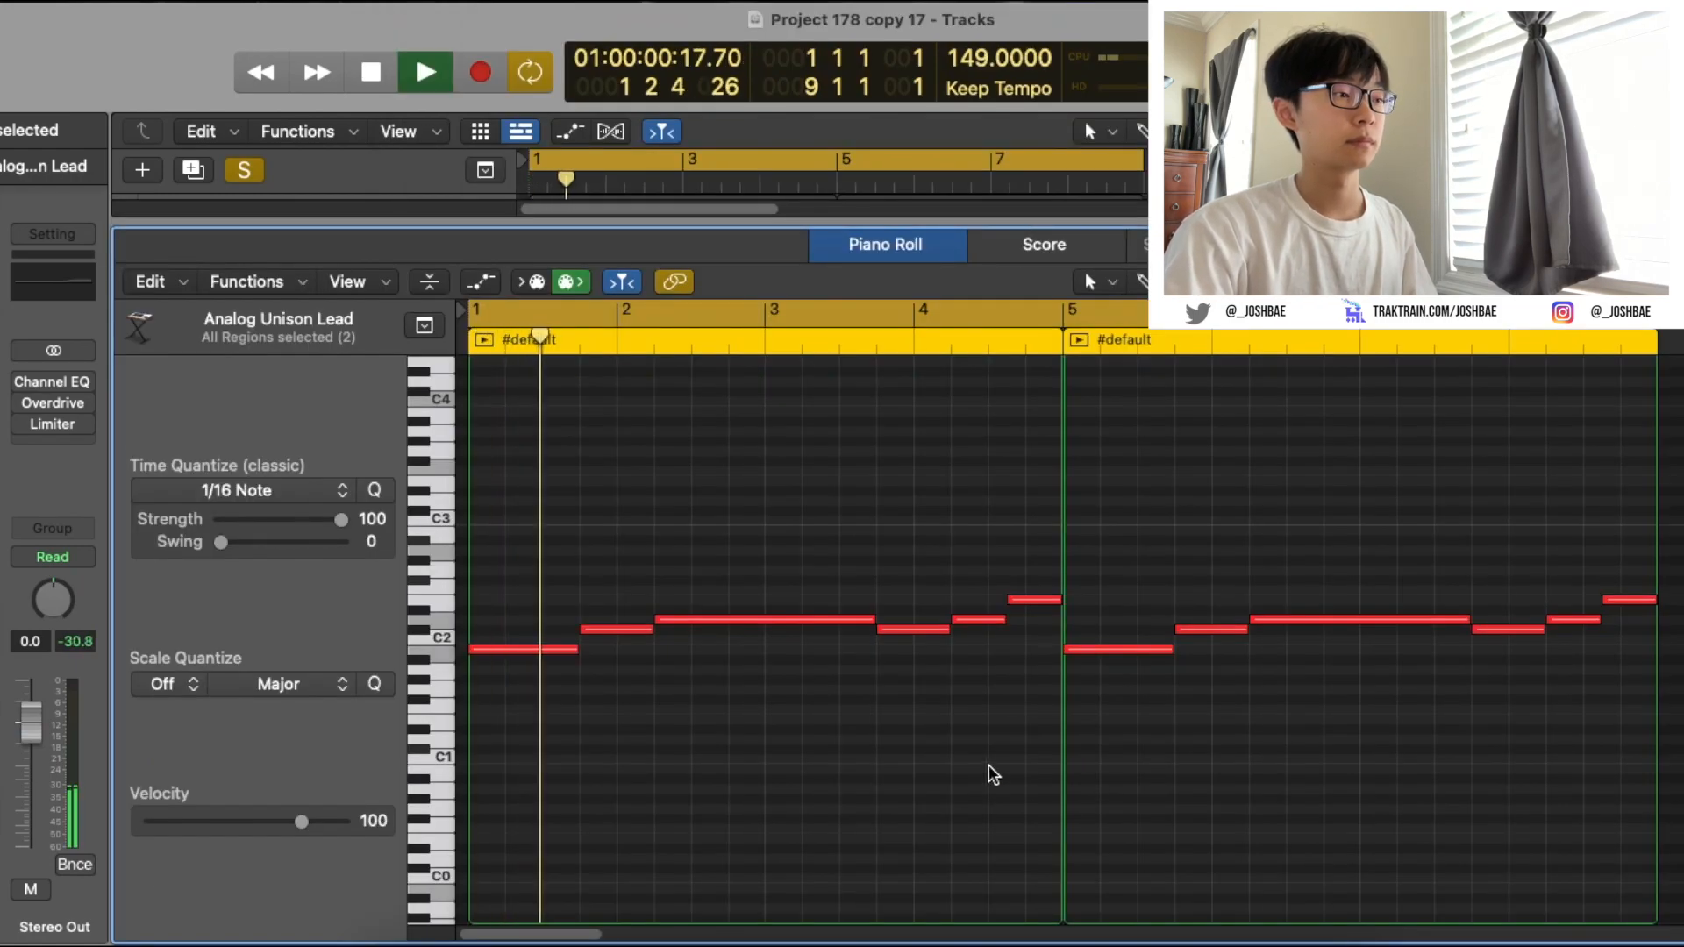
scroll(987, 764, "up", 2)
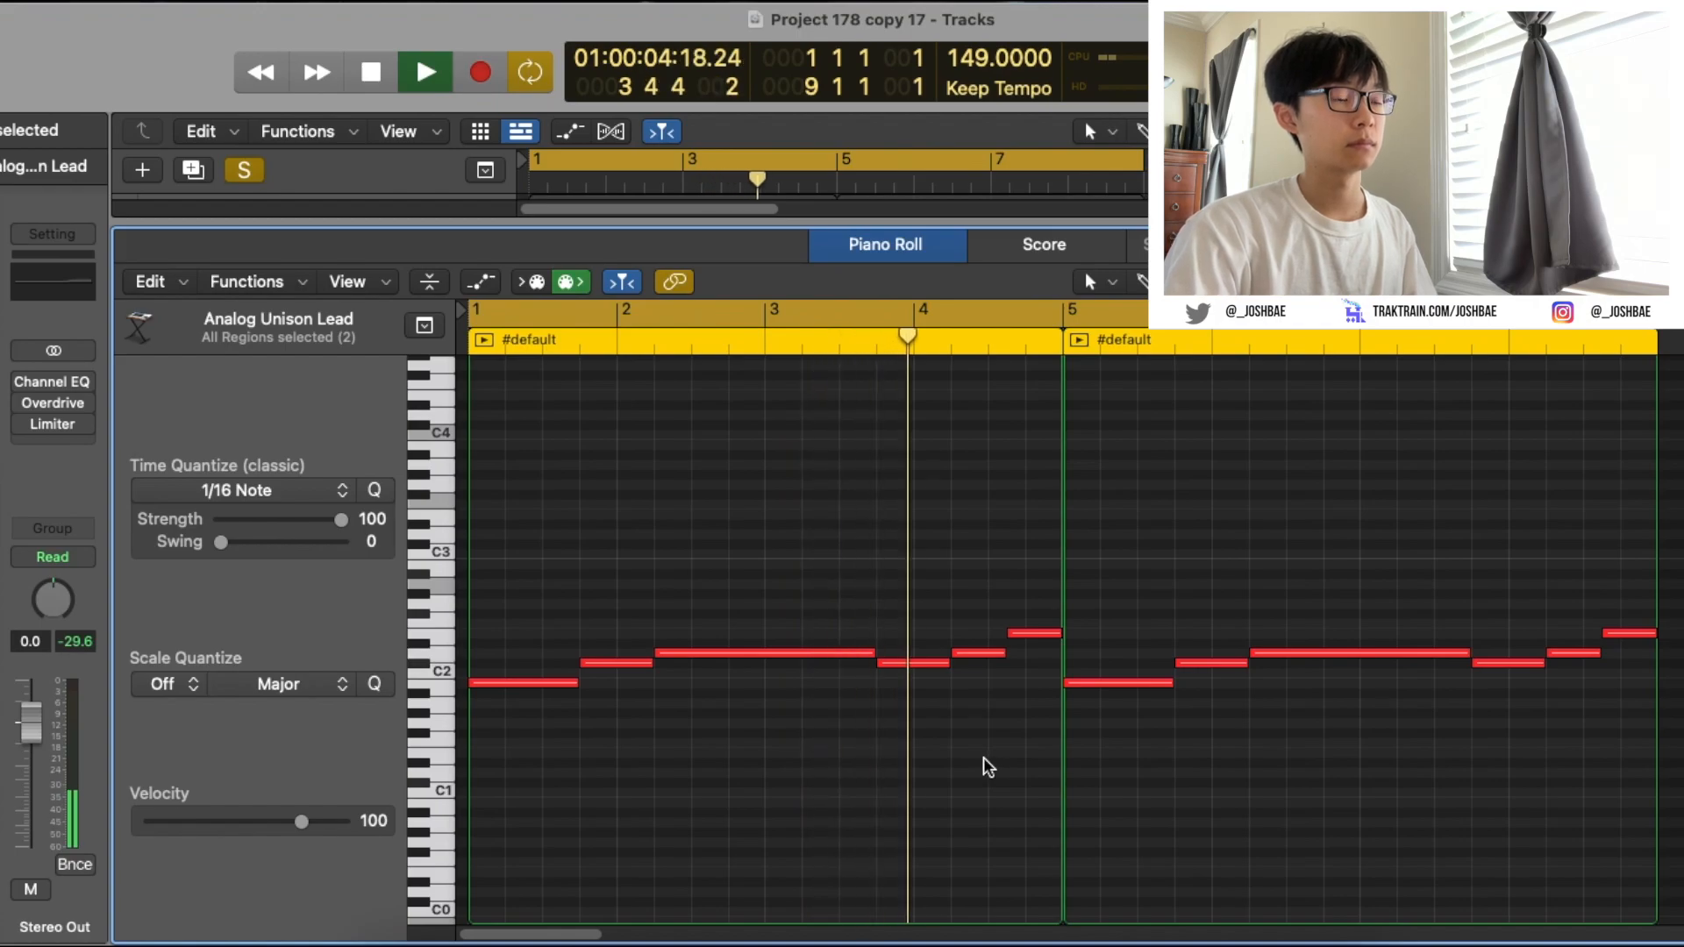
key("space")
scroll(839, 630, "down", 1)
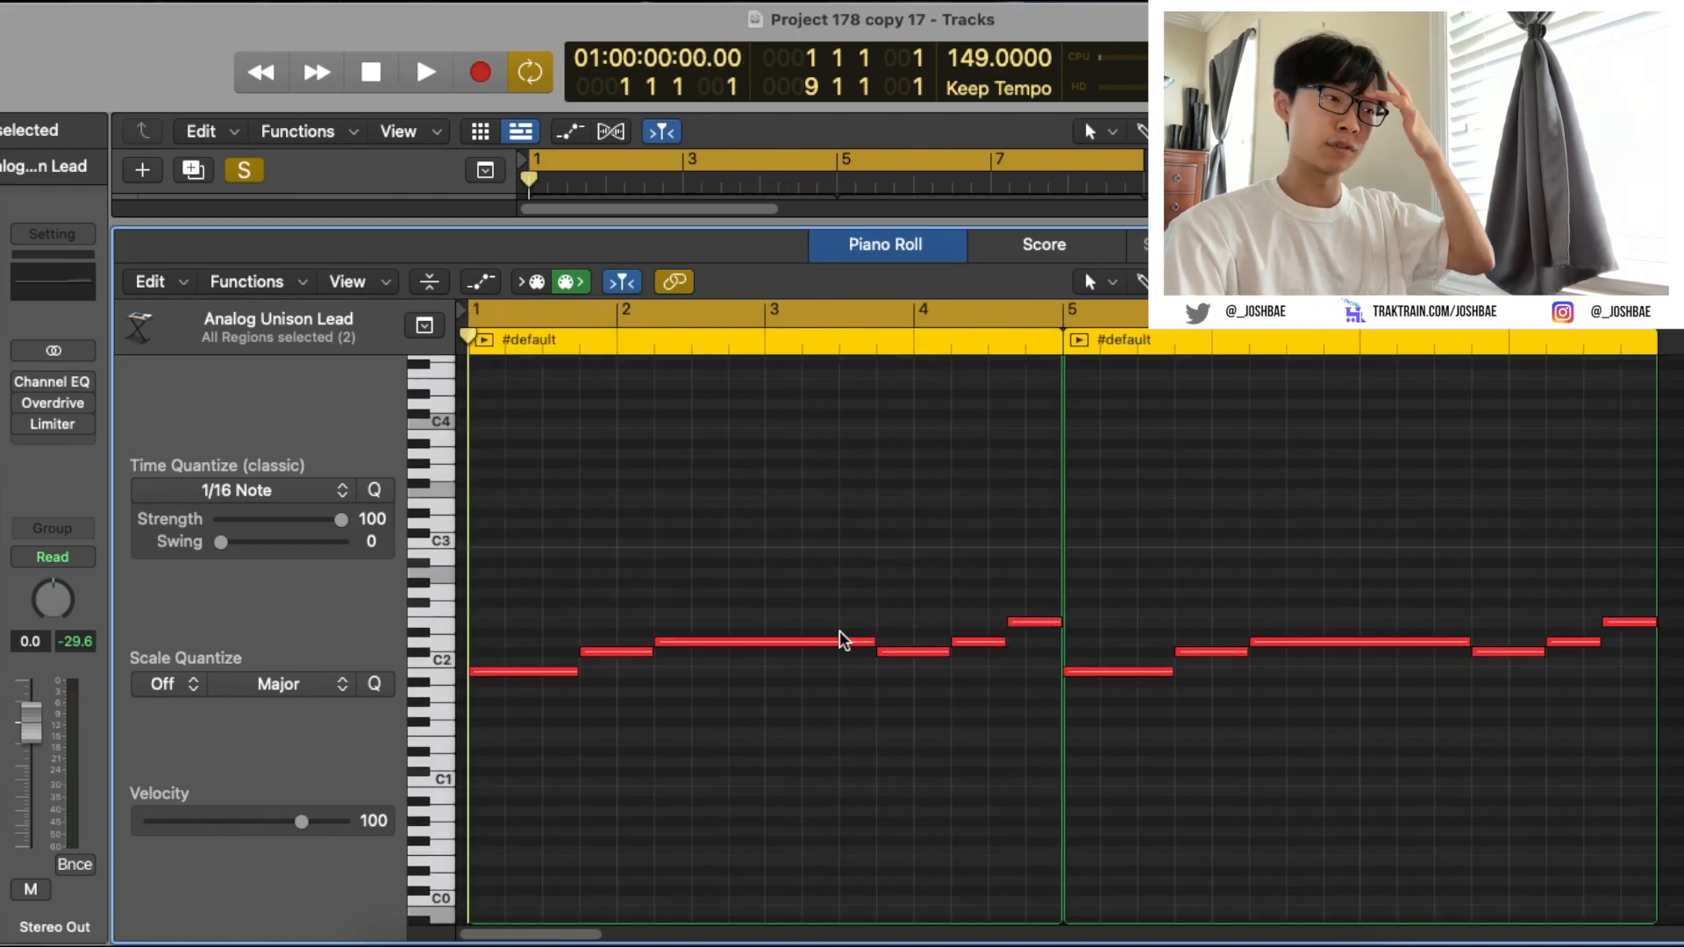
- Open the Simple Analog track's regions for note viewing and play them back
key("e")
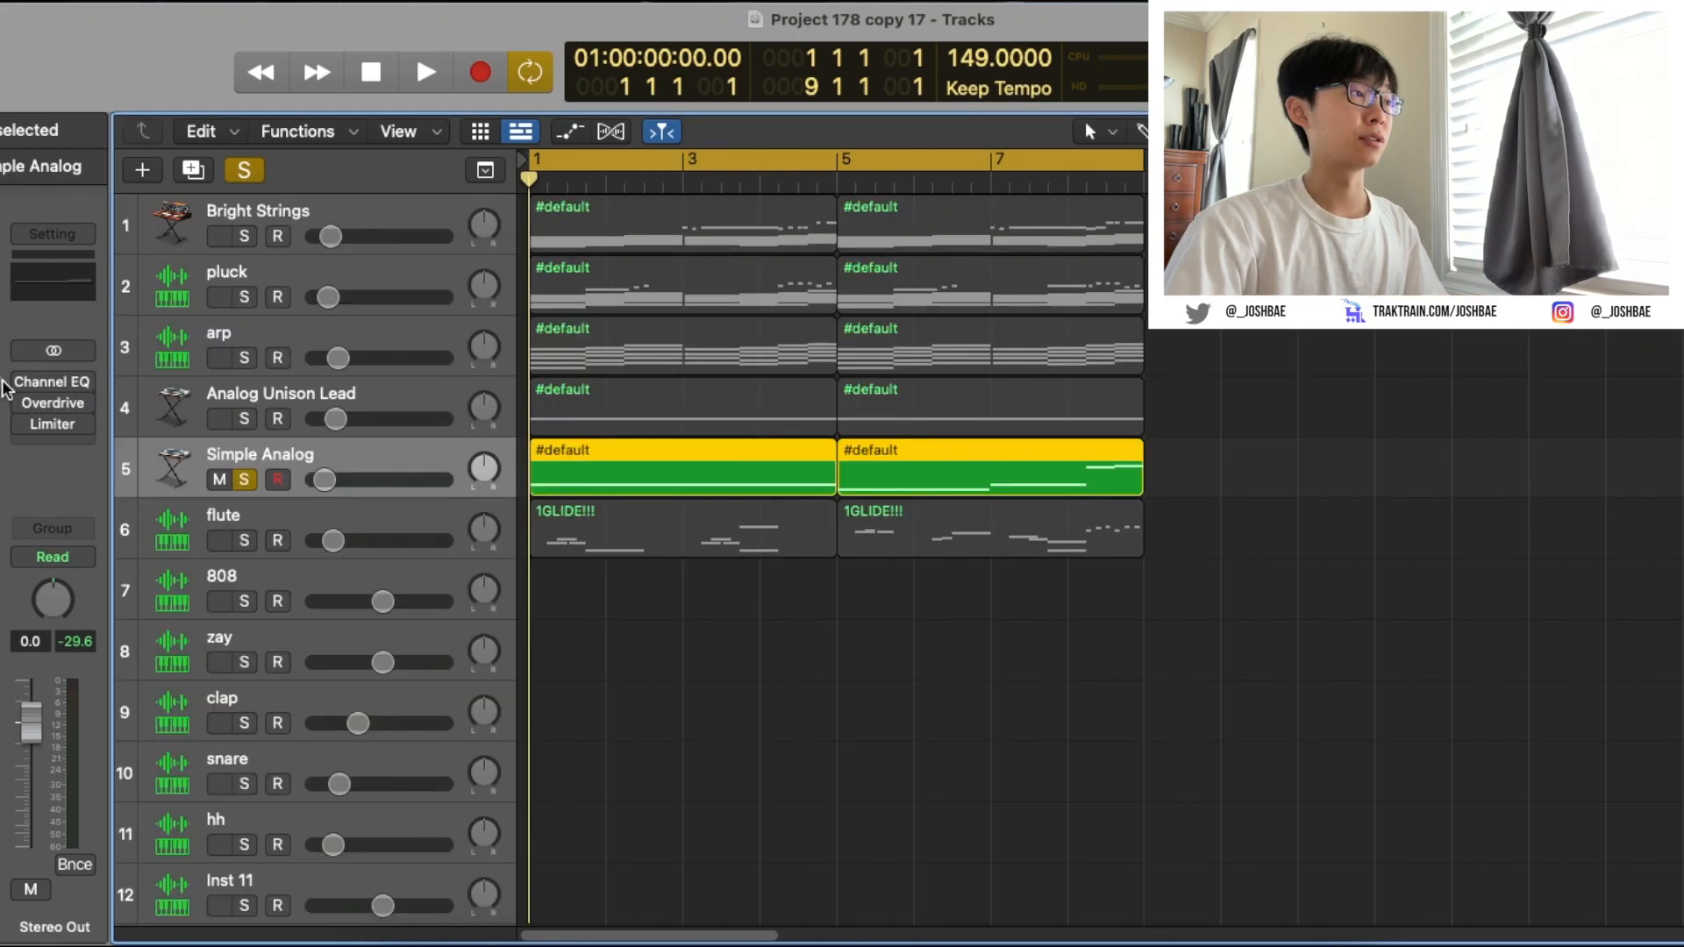
key("e")
key("space")
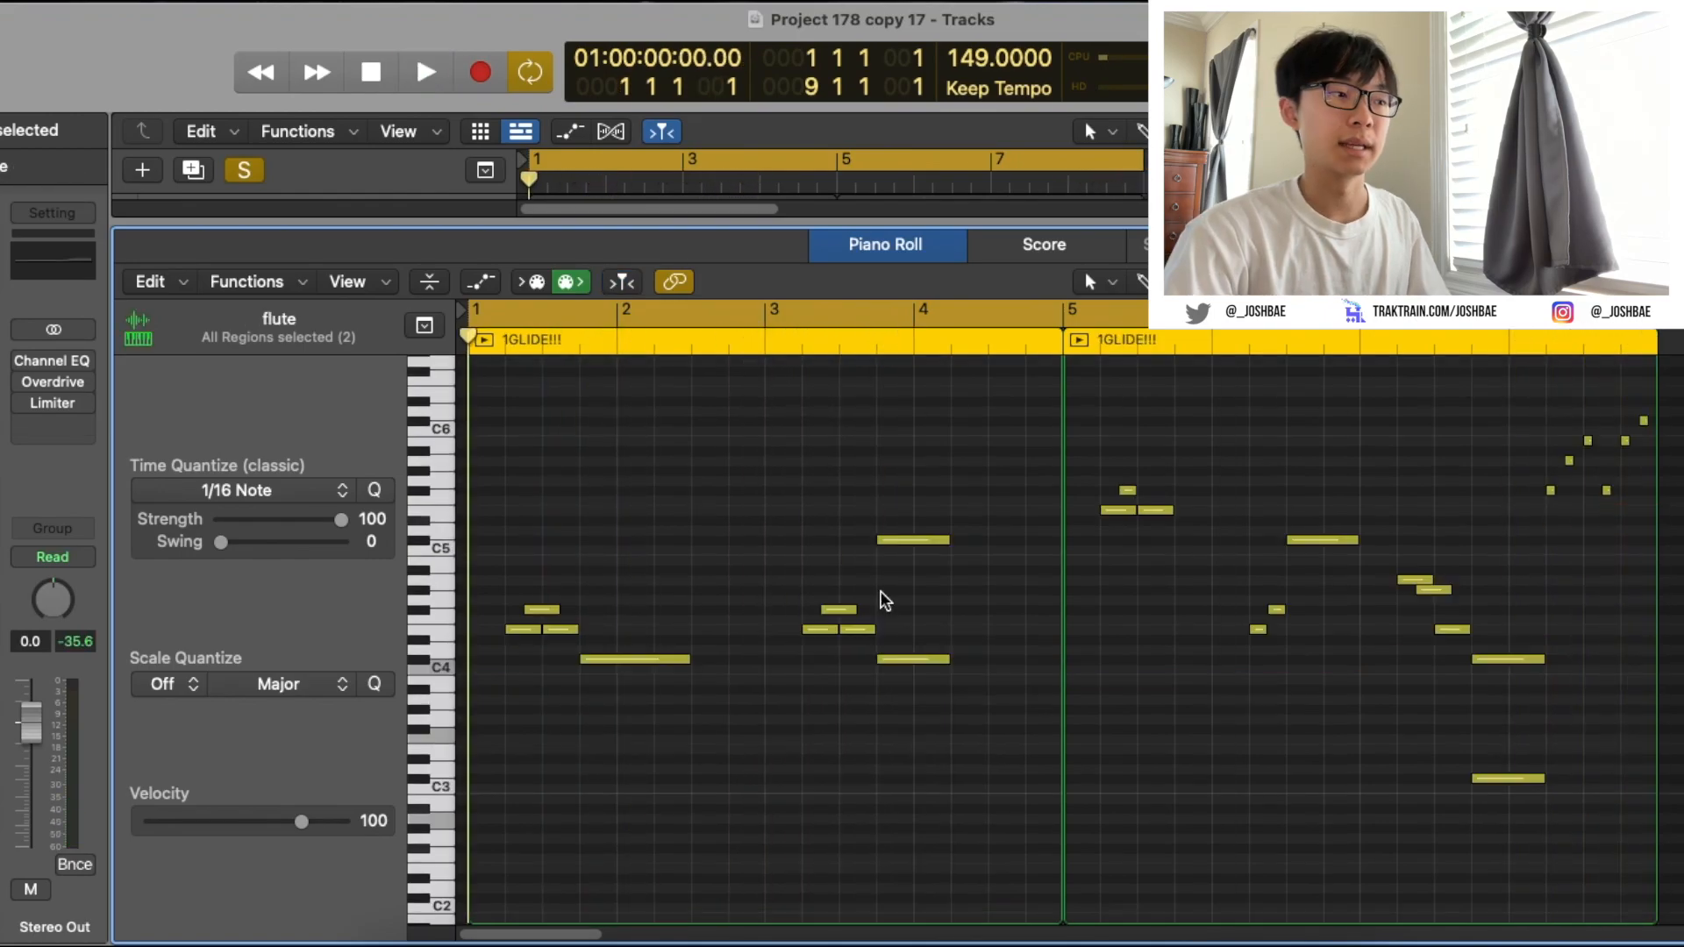
- Play back both flute regions in the Piano Roll and review the melody through bar 8
scroll(869, 755, "up", 1)
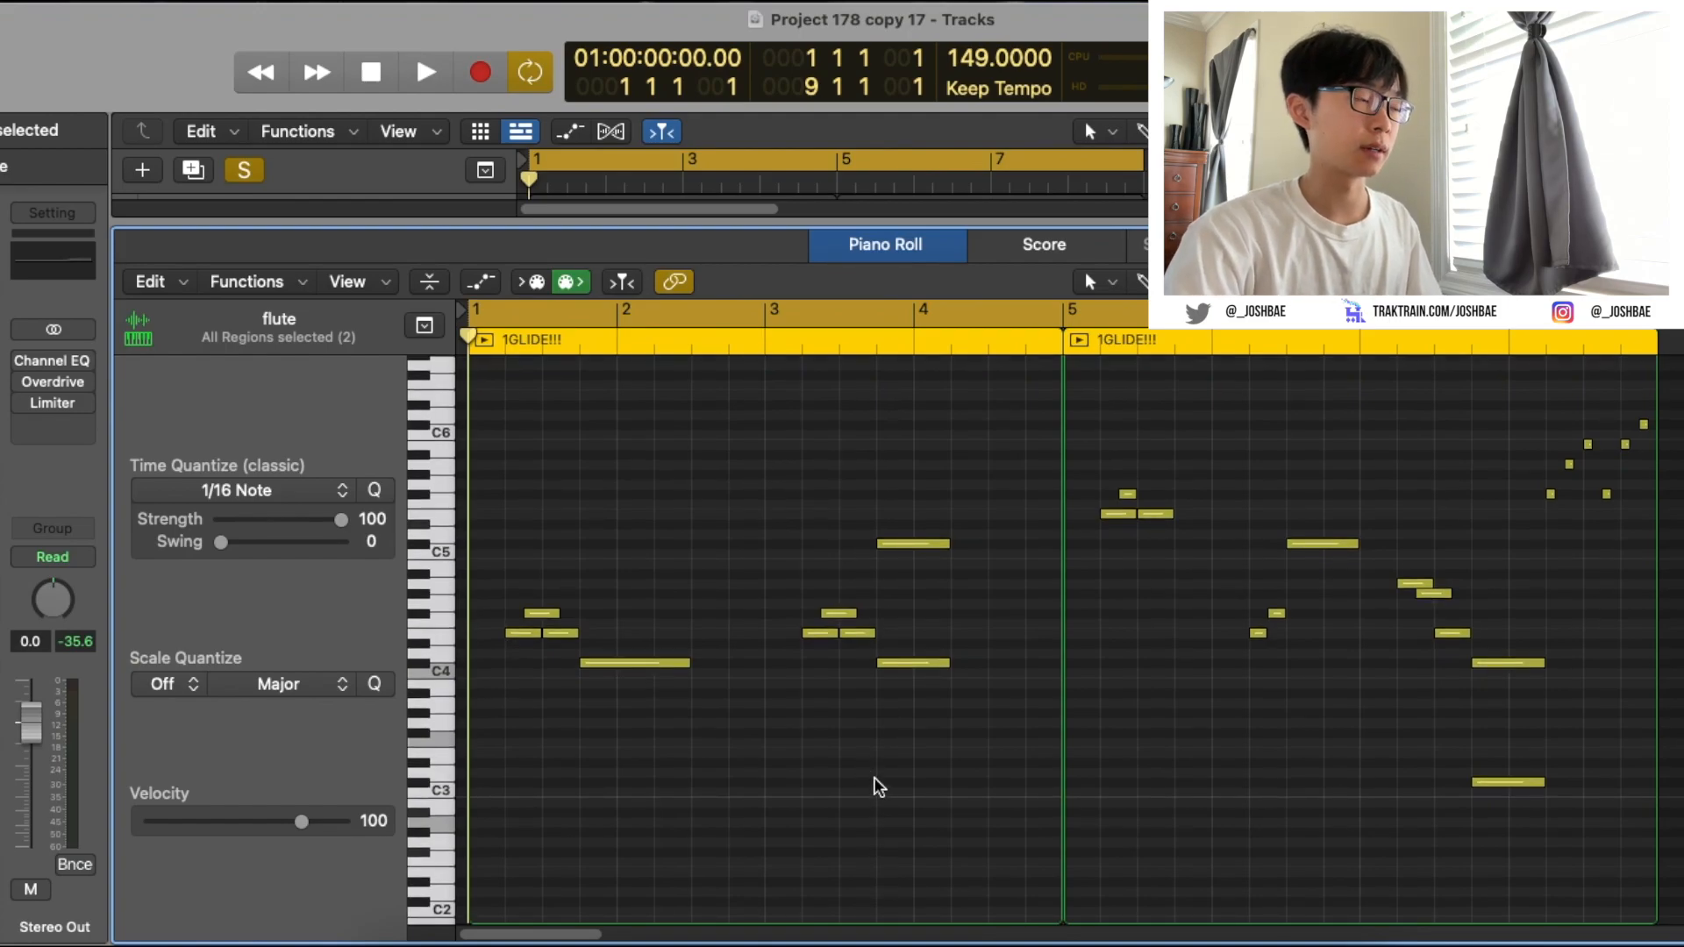
scroll(1265, 717, "up", 3)
key("space")
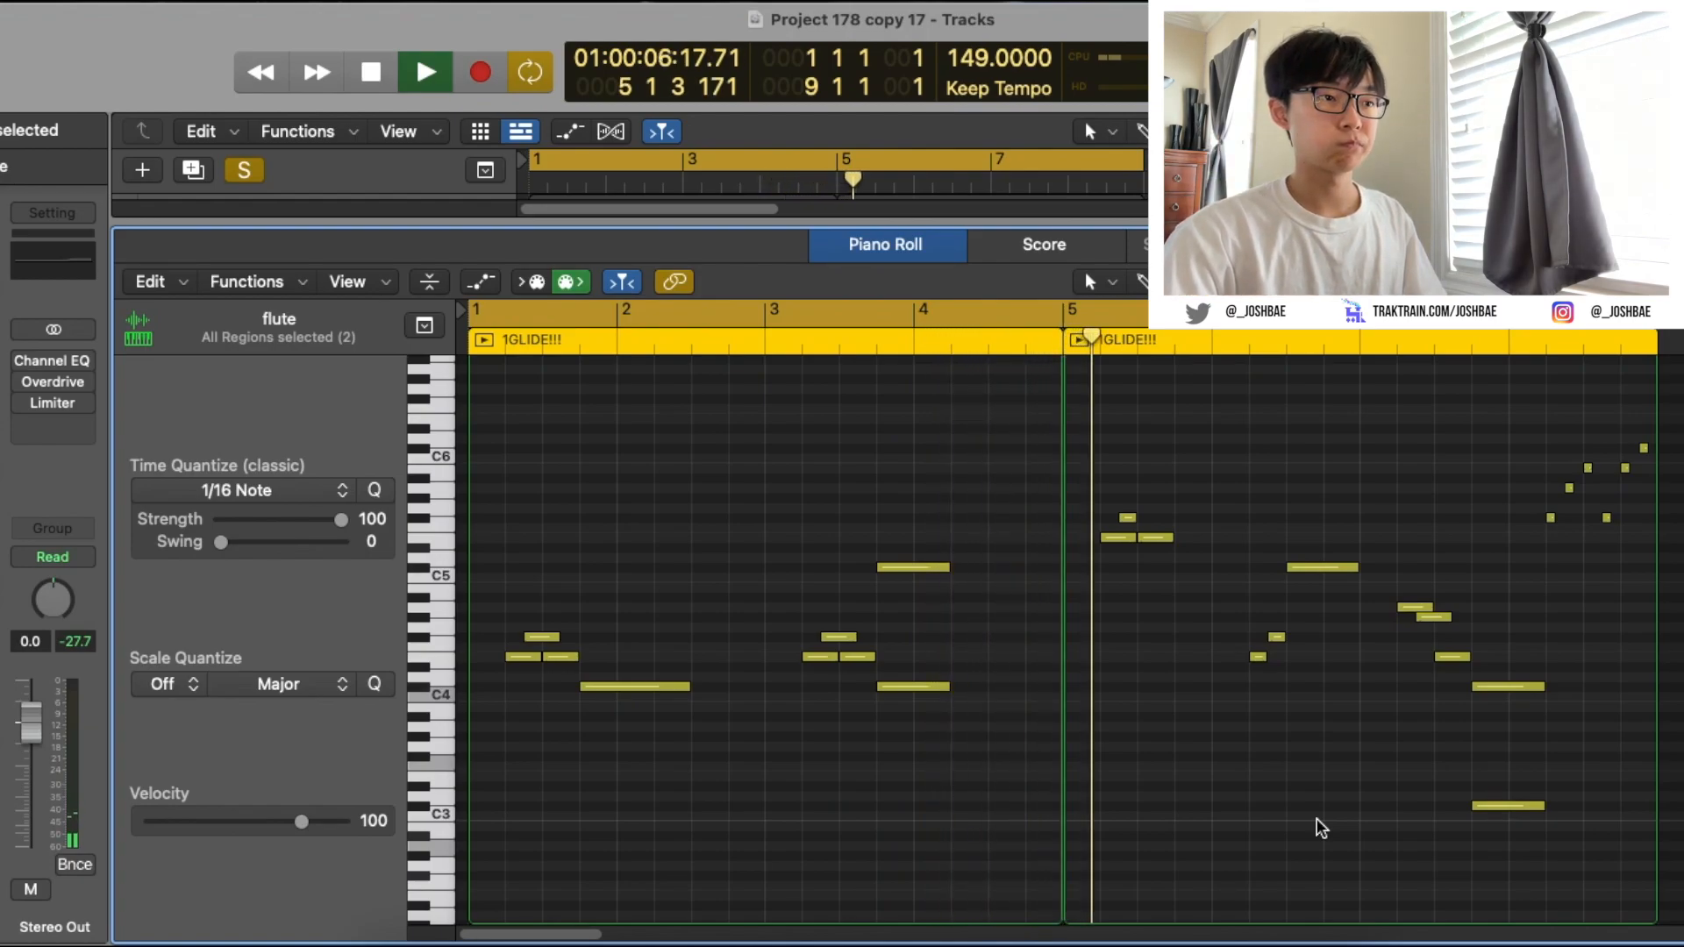
scroll(1317, 818, "right", 5)
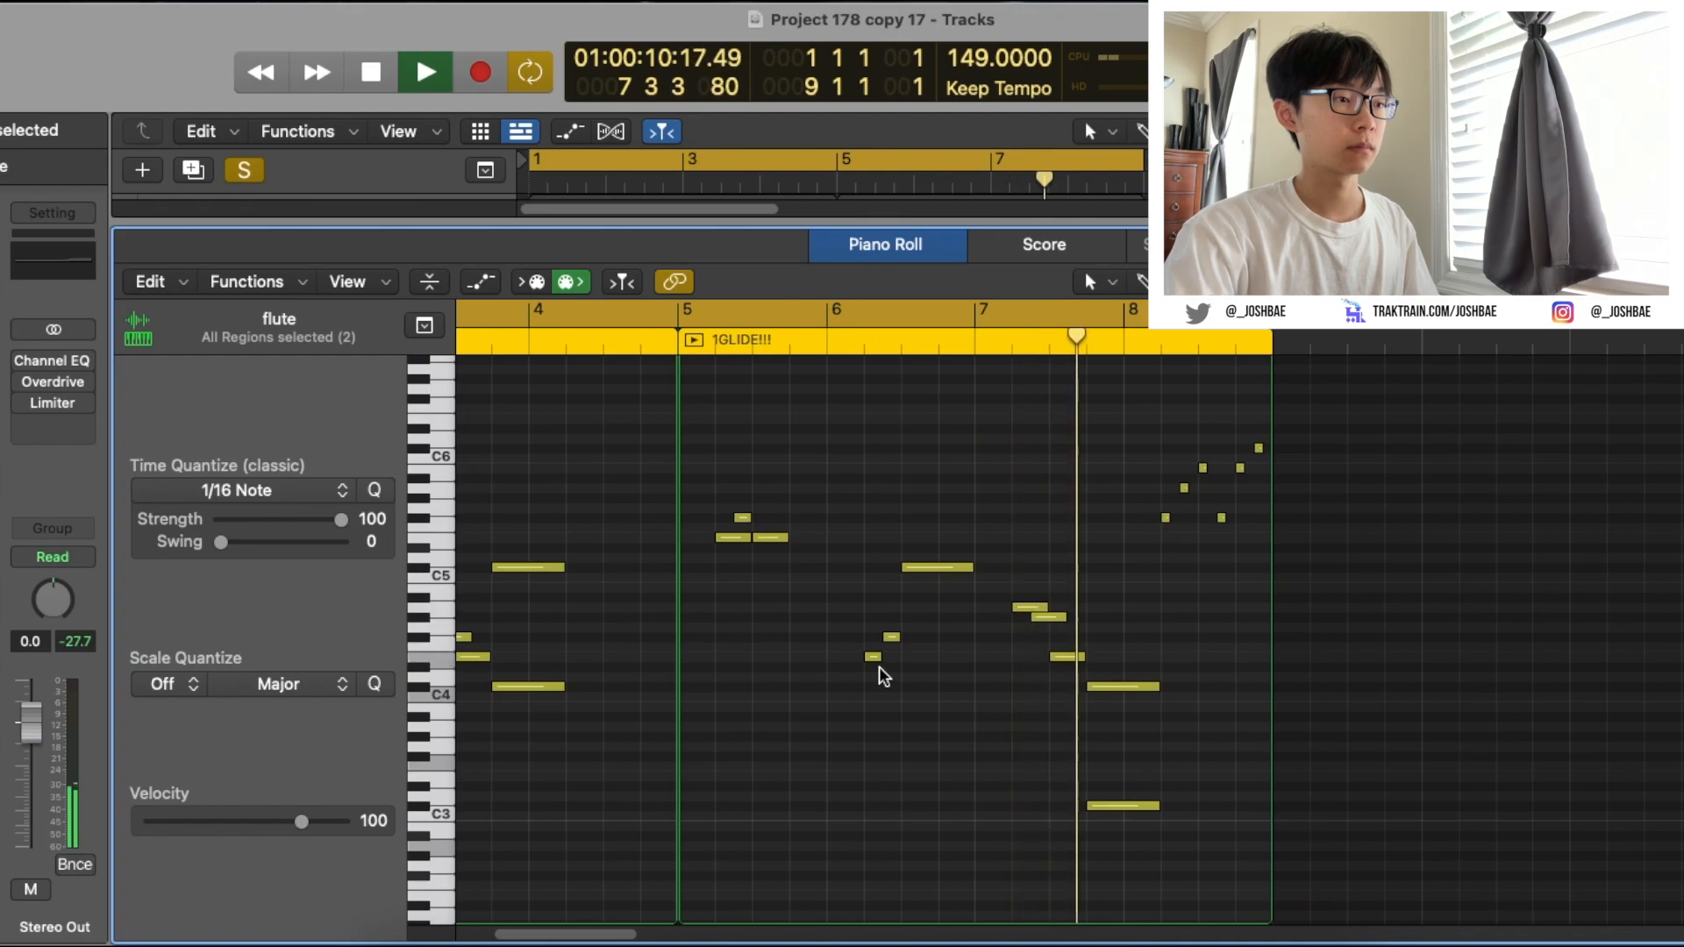
left_click(878, 658)
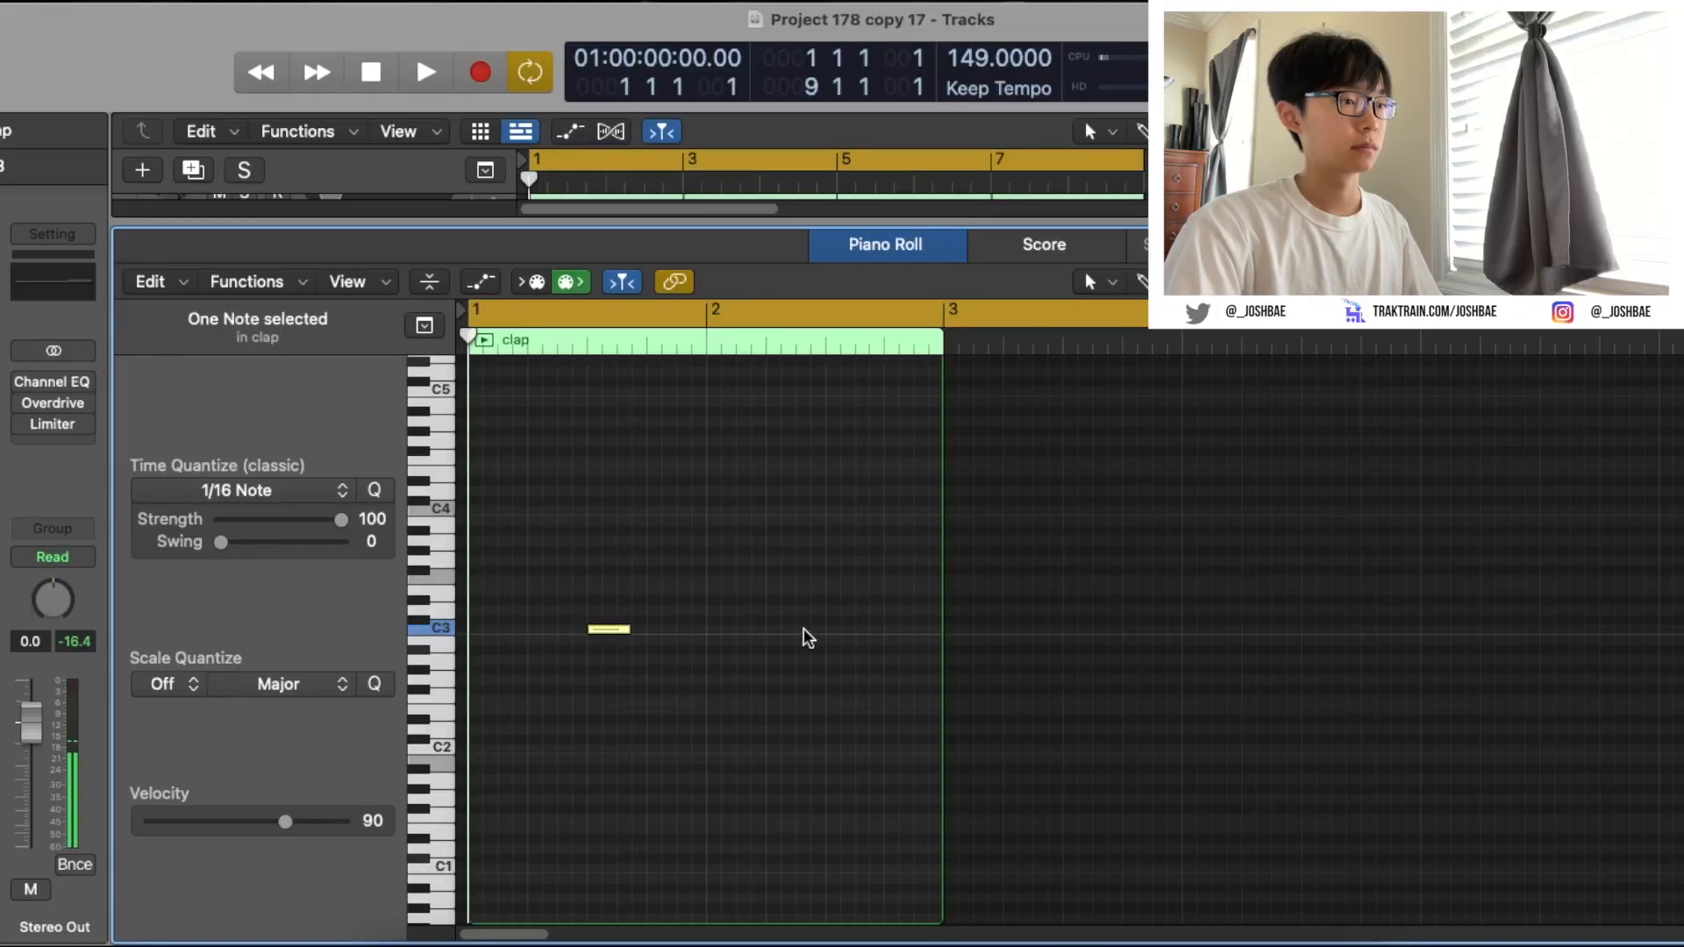
- Add a second C3 note on beat 3 of bar 2 in the clap region
key("p")
key("p")
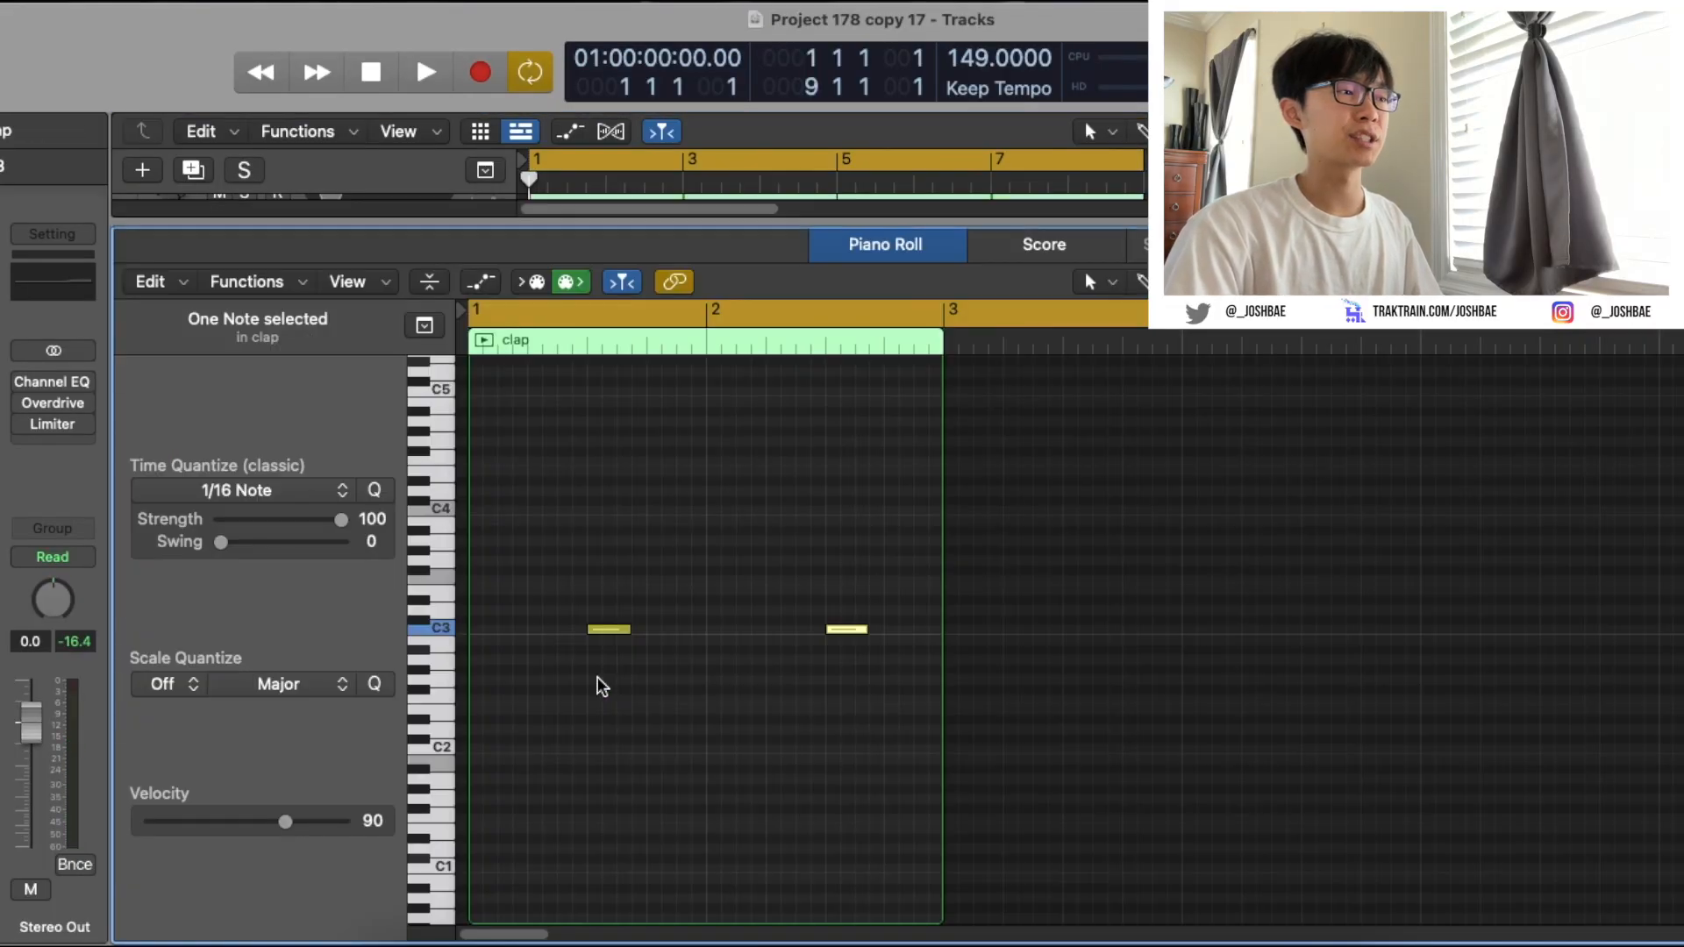
key("p")
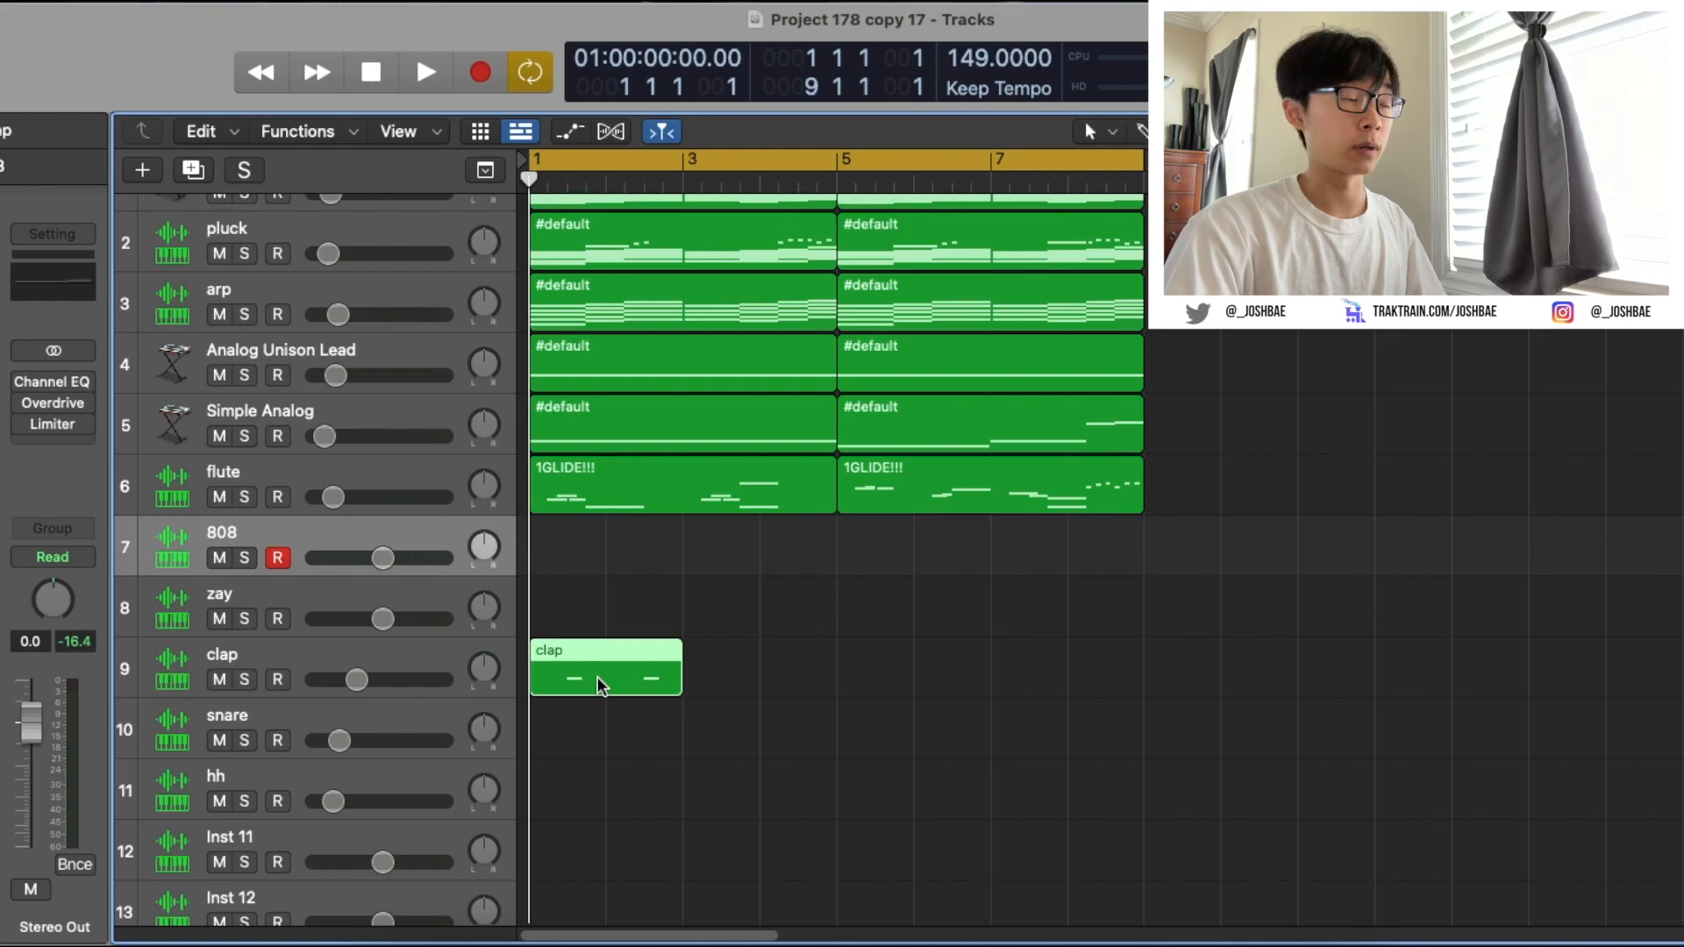
key("p")
left_click_drag(643, 628, 650, 630)
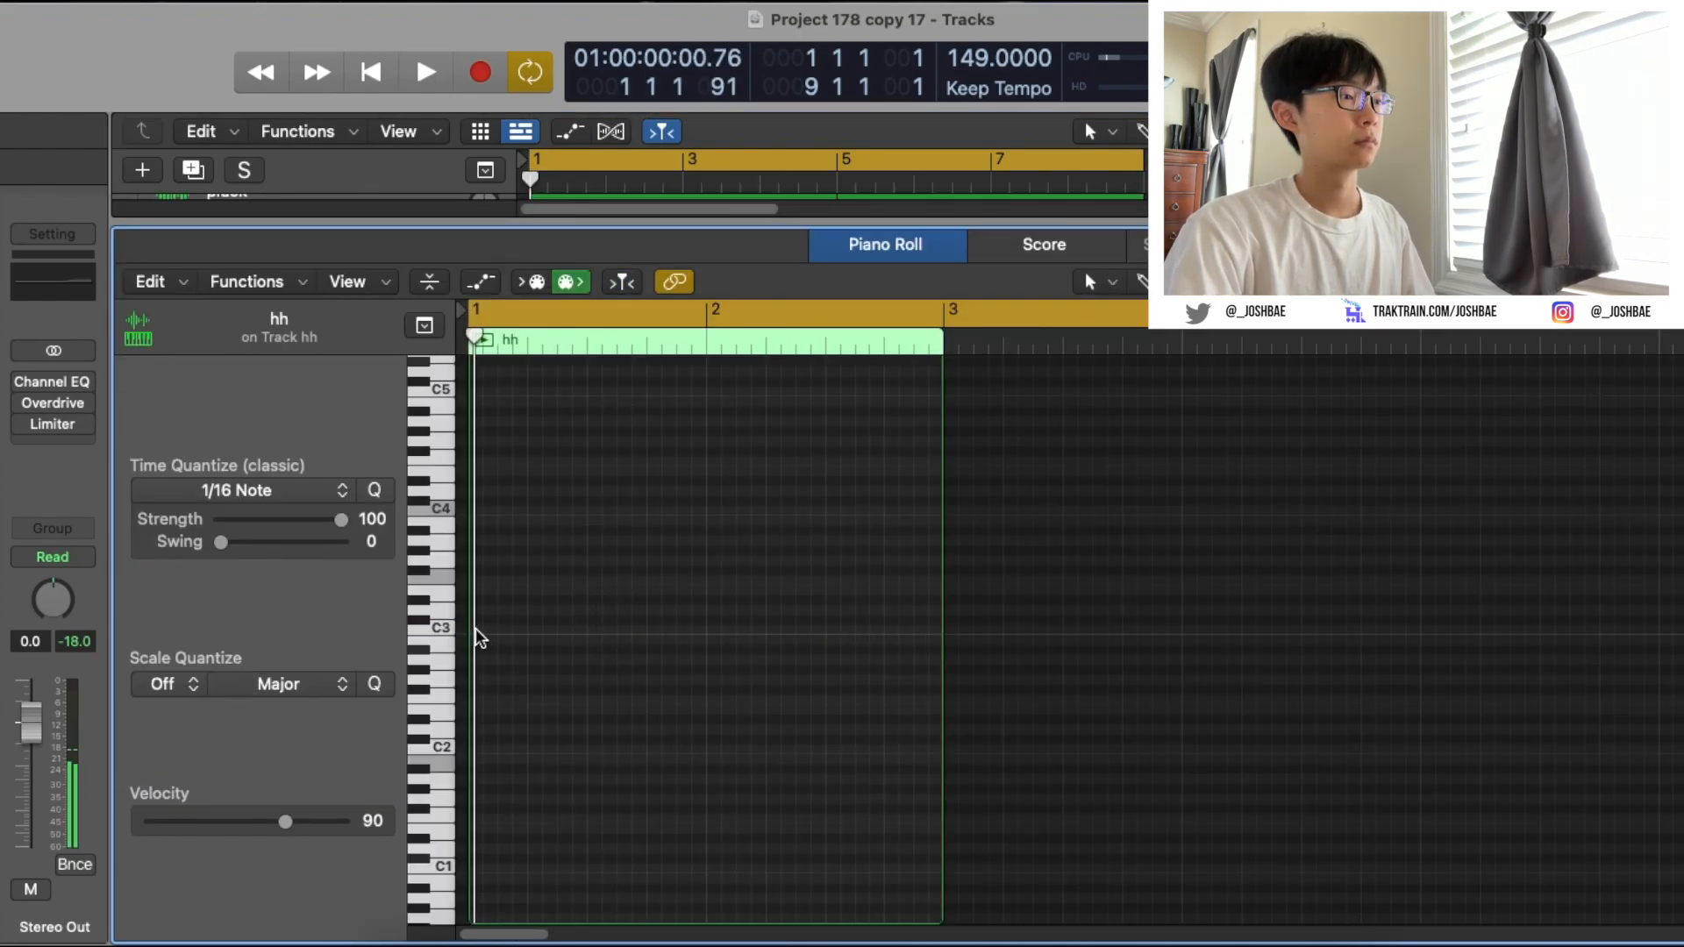
- Draw short C3 hi-hat notes across the first bar of the hh region, checking the pattern with playback
mouse_move(476, 628)
left_mouse_down()
mouse_move(518, 629)
mouse_move(494, 631)
left_mouse_up()
left_click(541, 630)
left_click(570, 630)
key("space")
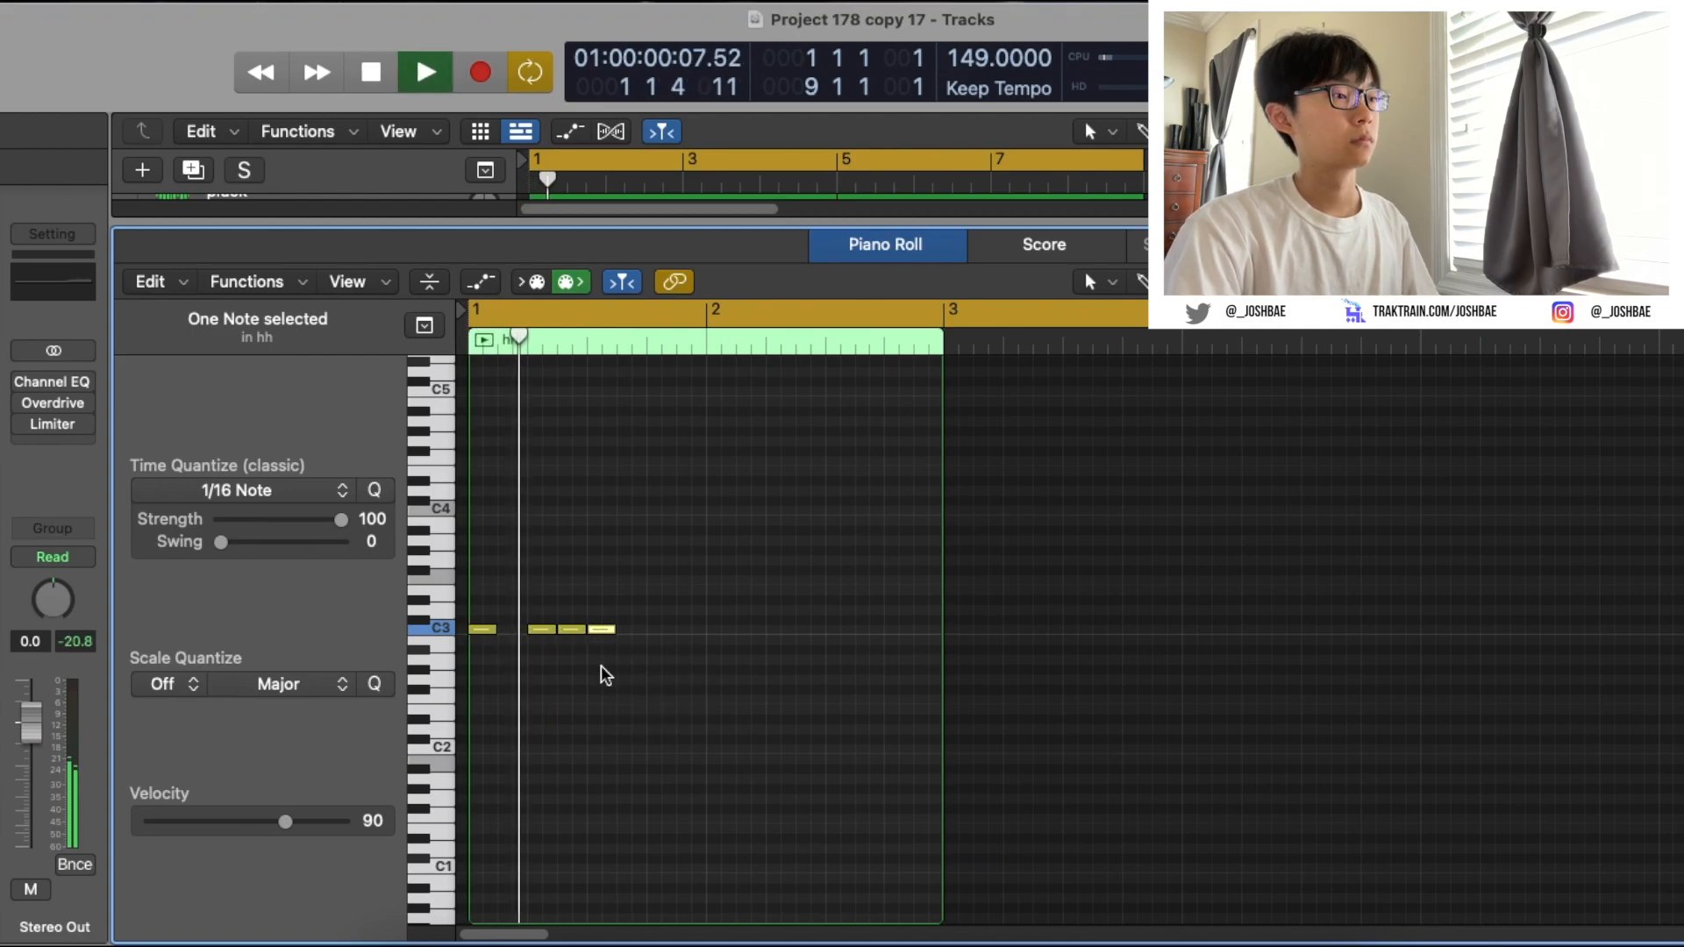
key("space")
left_click(631, 630)
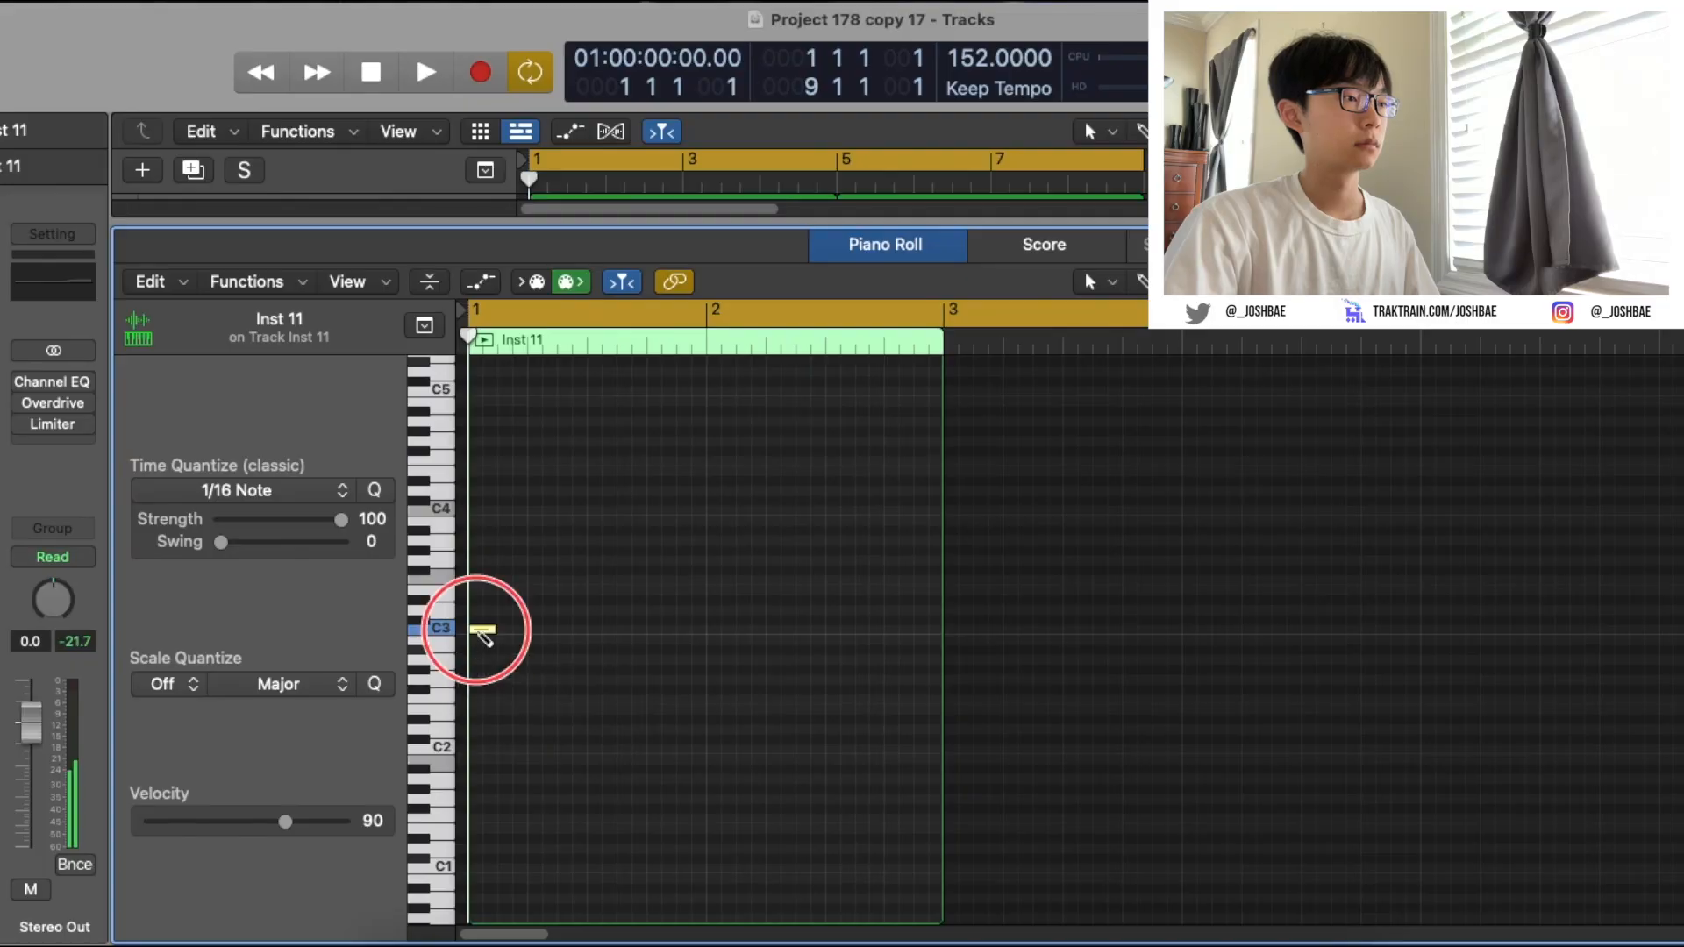
- Draw a C3 note at the start of the Inst 11 region and move the Inst 12 region to bar 3
left_click_drag(477, 632, 575, 642)
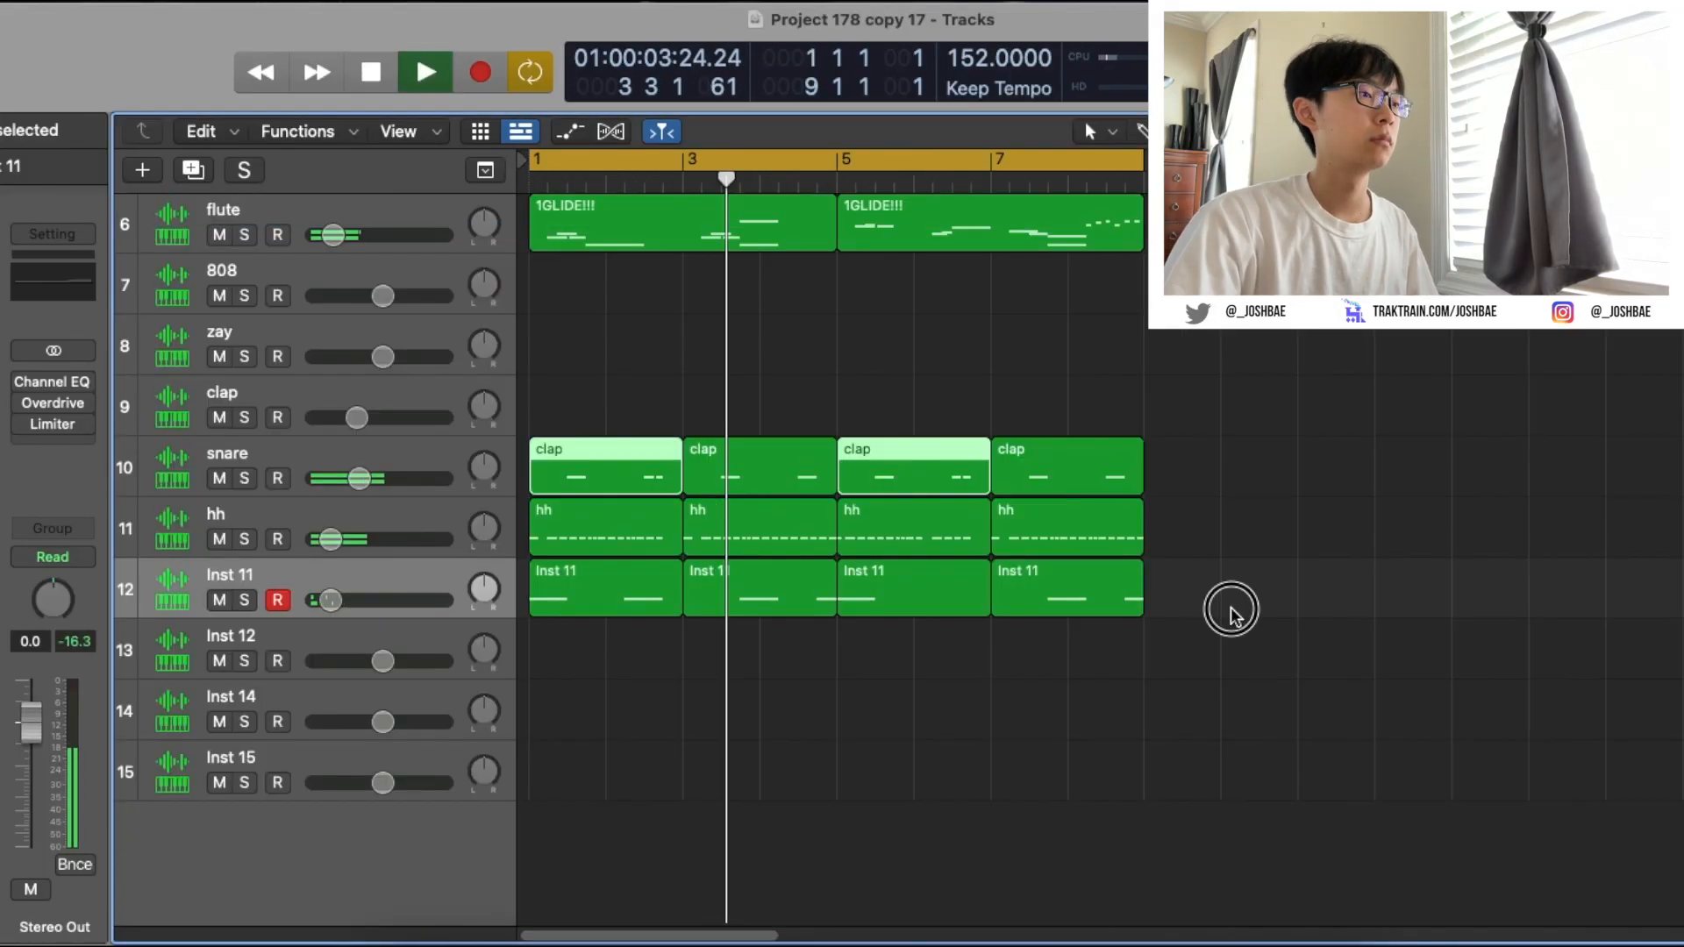
left_click_drag(599, 668, 752, 671)
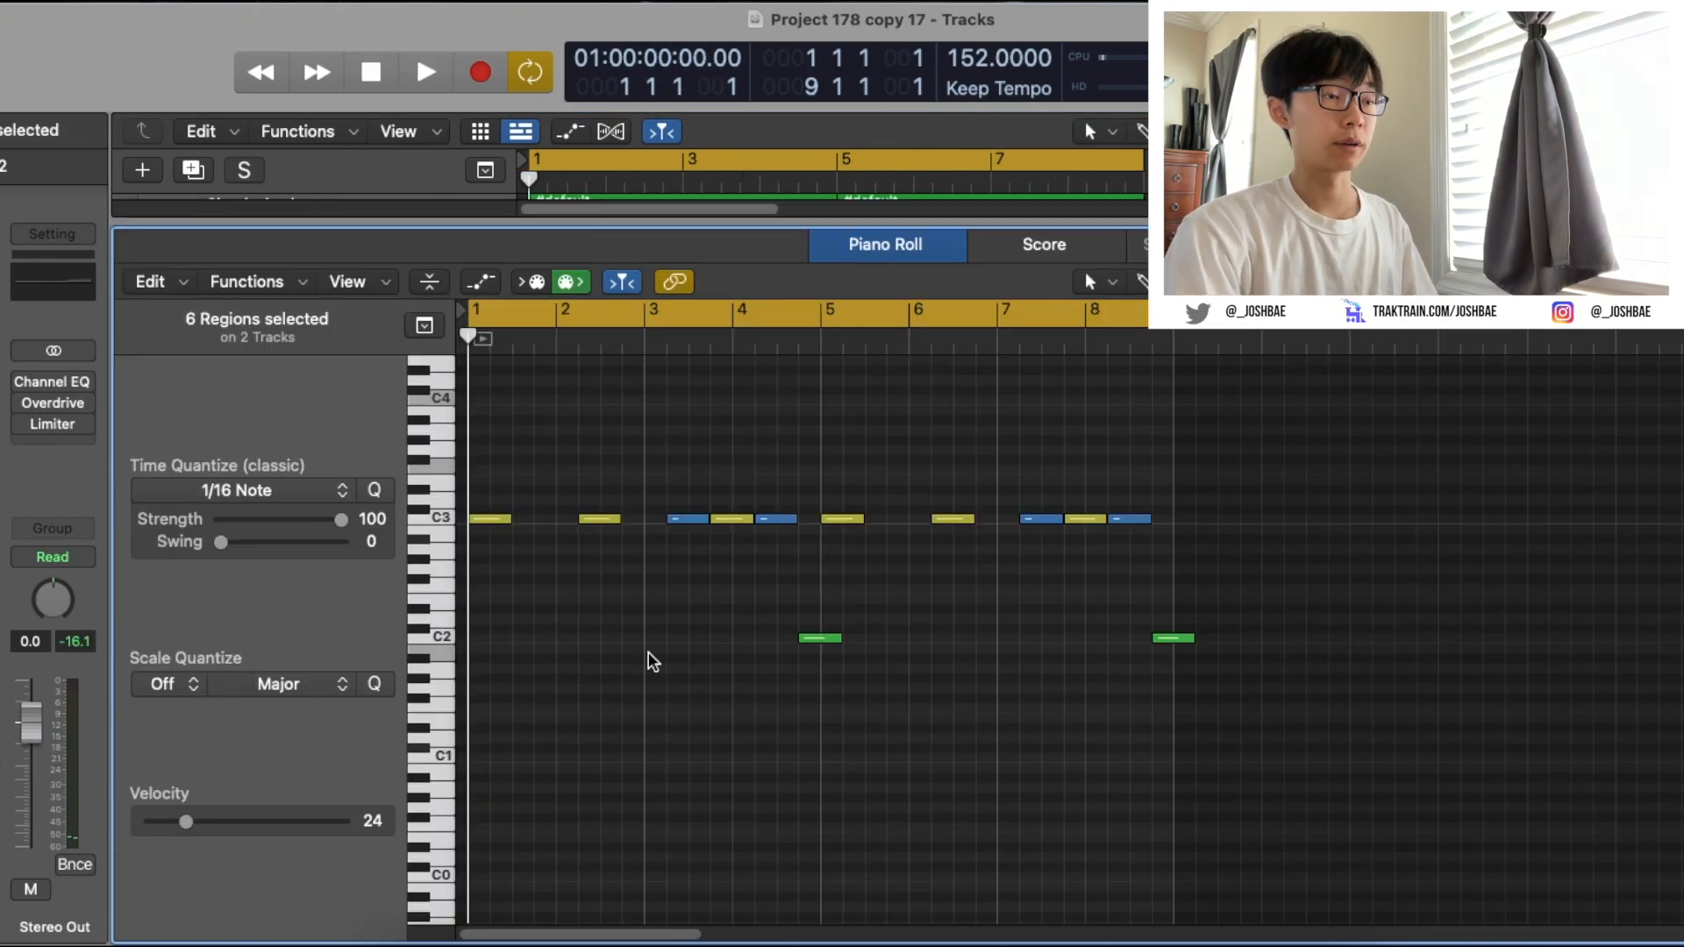
- Solo the 808 track and open its bass regions in the Piano Roll during playback
scroll(649, 653, "up", 3)
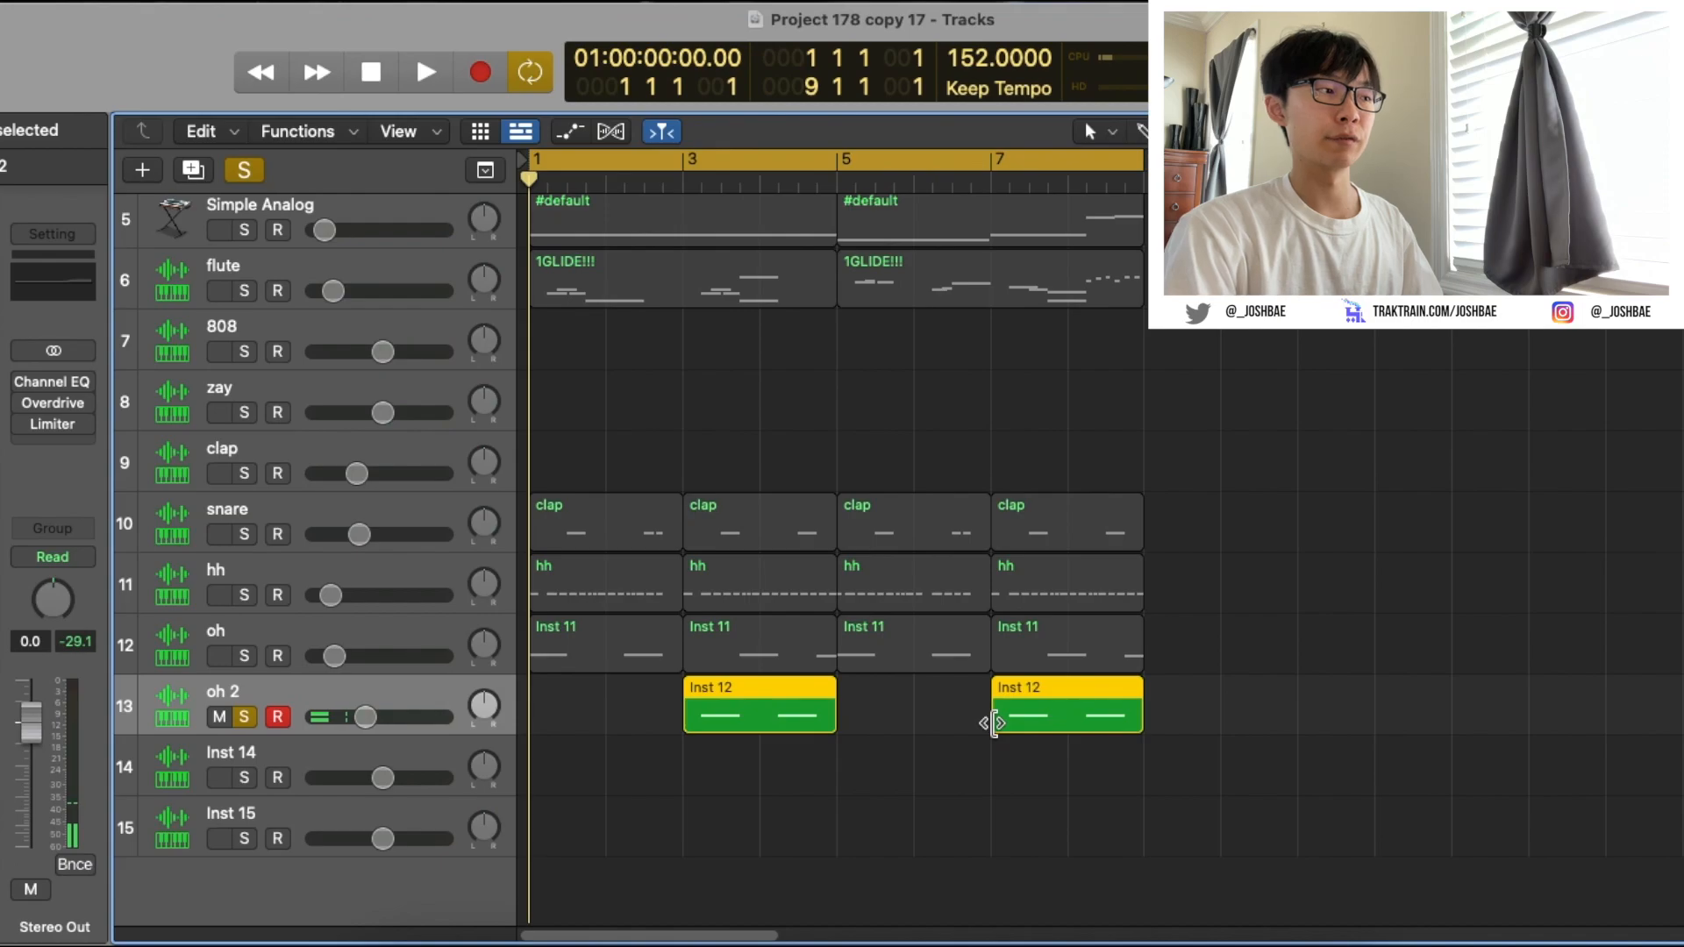
key("s")
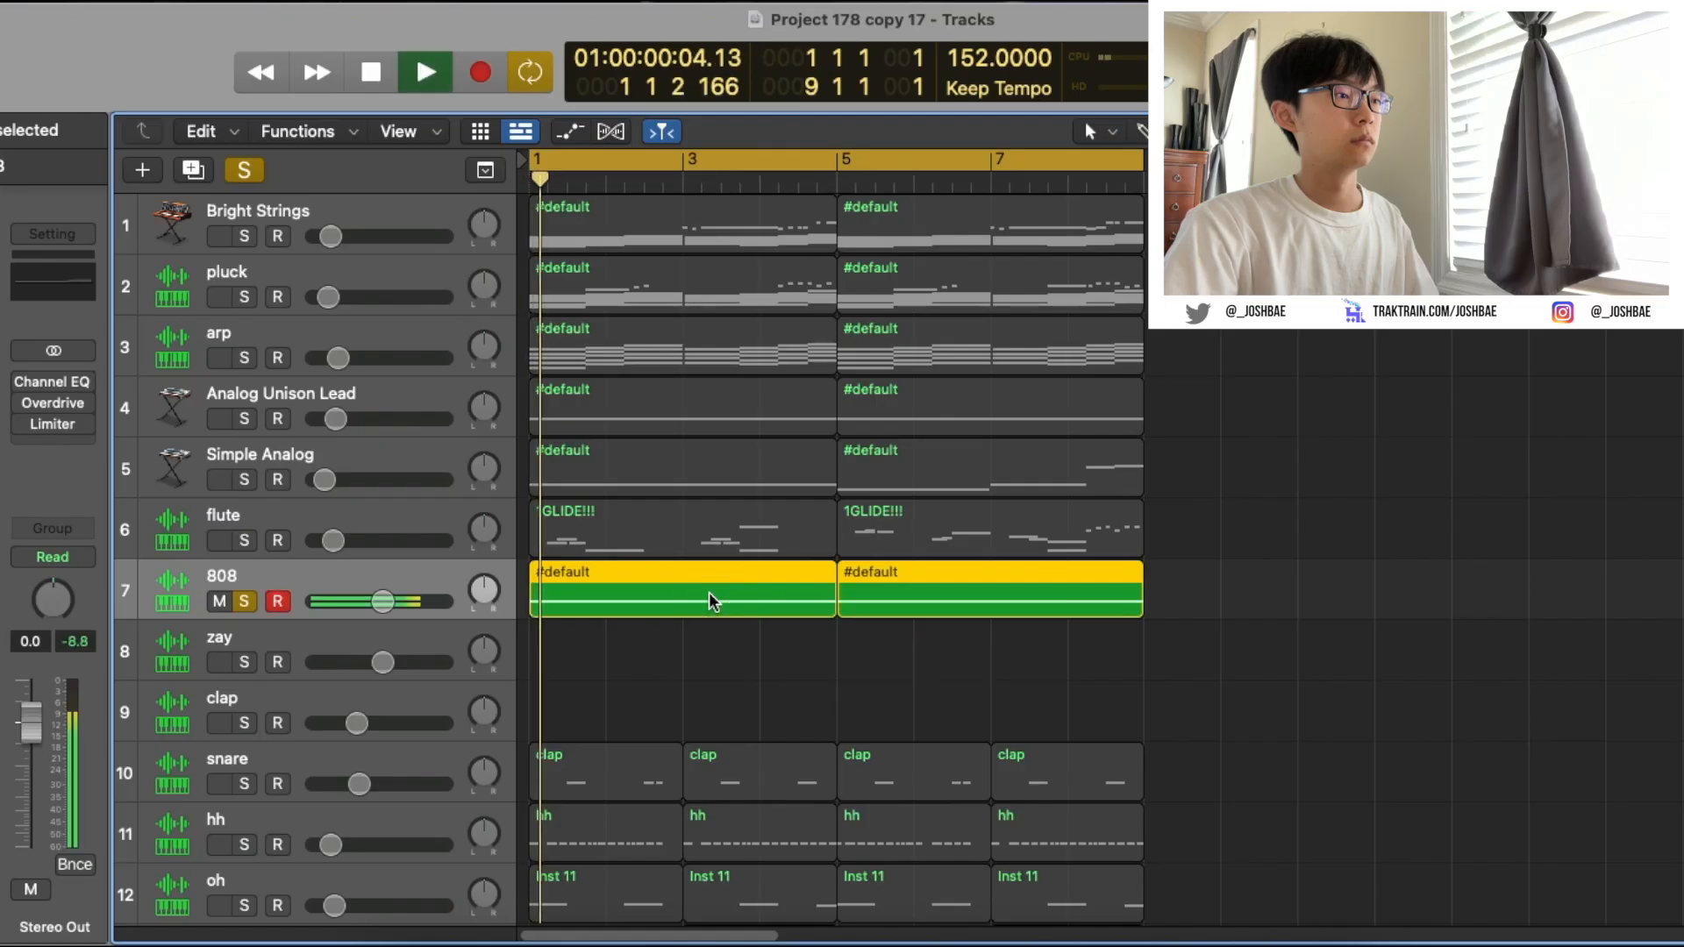
double_click(709, 592)
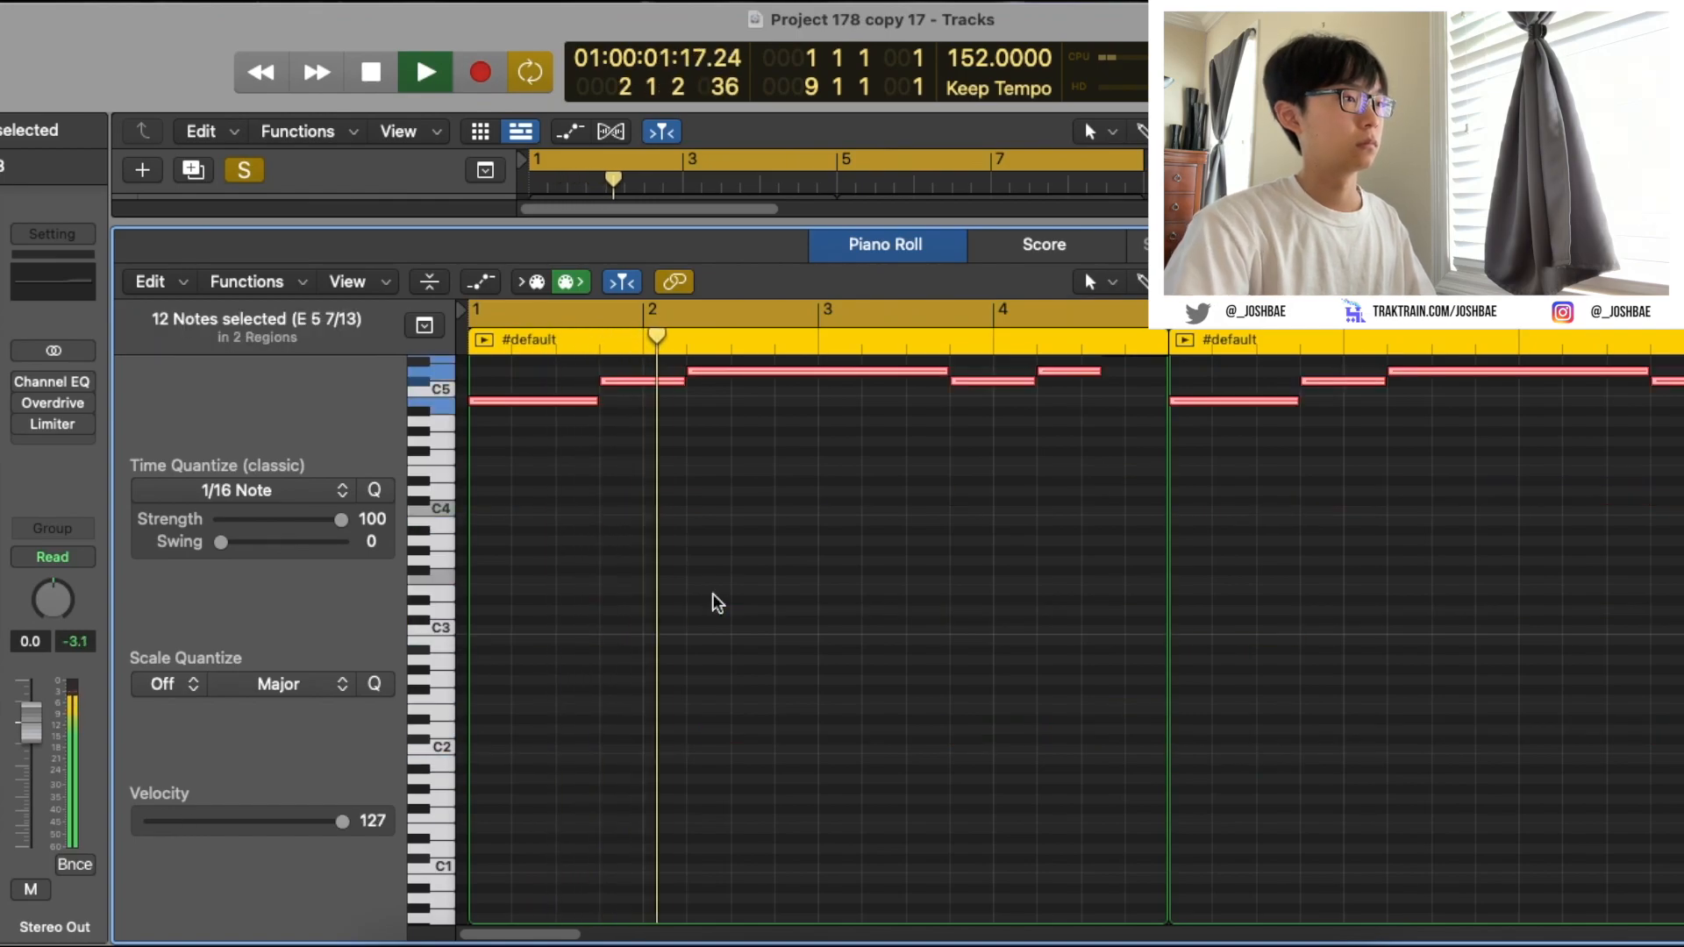
- Lower the 808 track's volume to about -15.8 dB, reopen its regions in the Piano Roll and deselect the notes
key("e")
left_click_drag(373, 602, 334, 612)
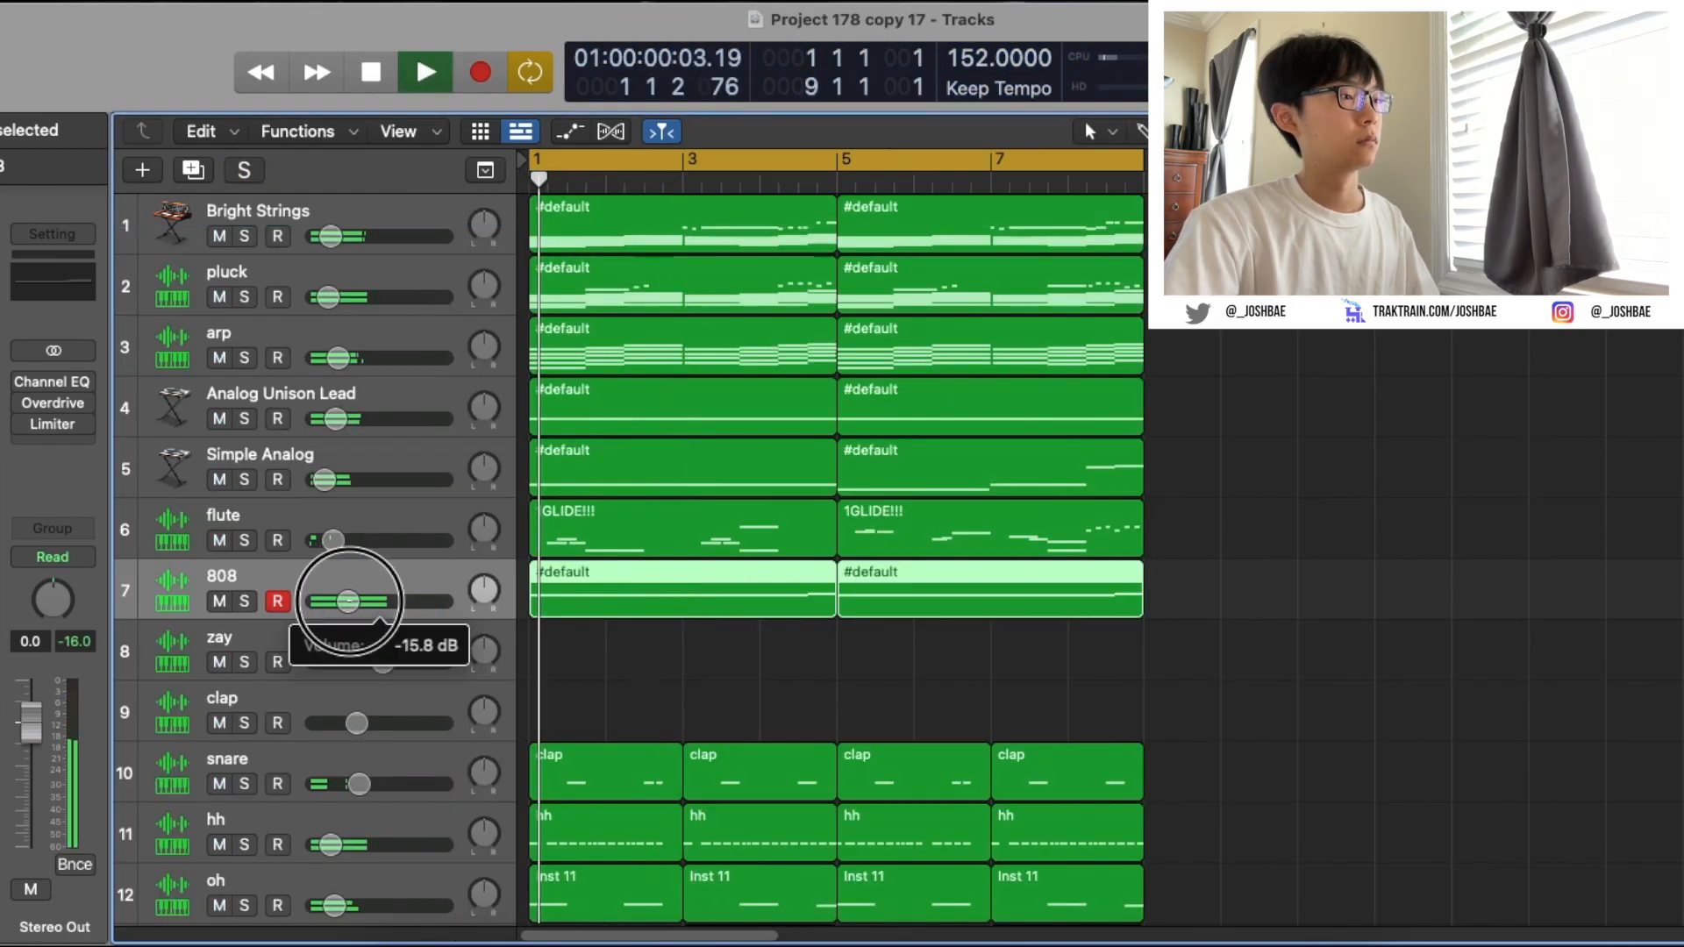
key("e")
left_click(635, 639)
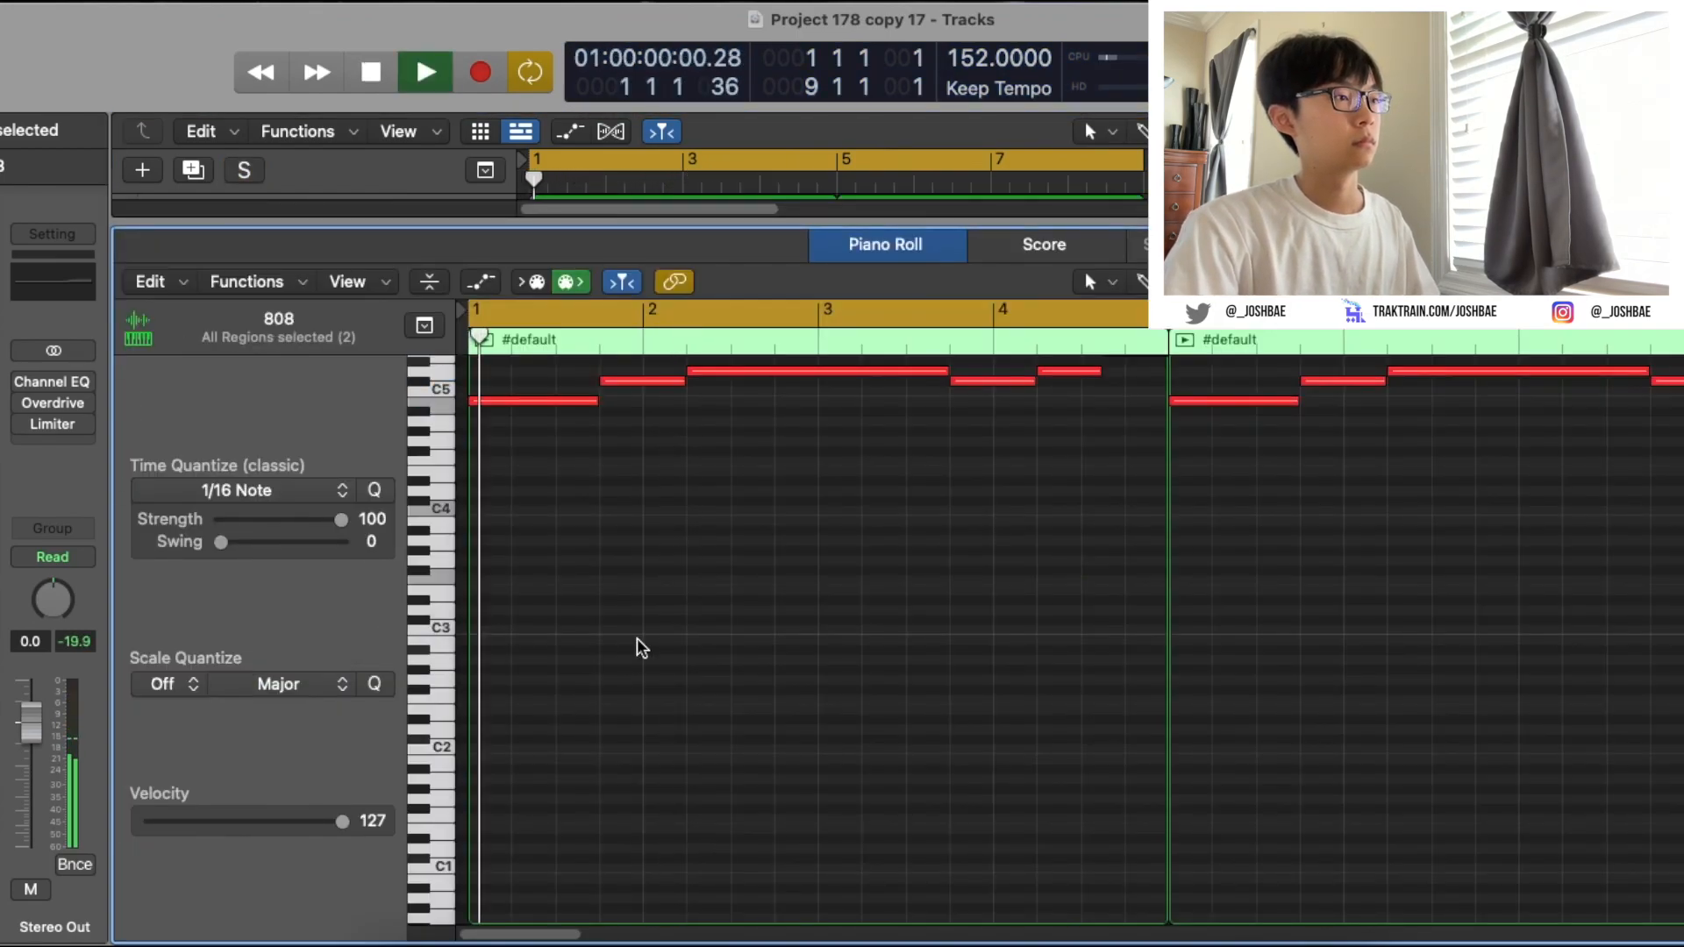
- Stop playback and adjust the position of the second 808 note around the start of bar 2
key("z")
key("space")
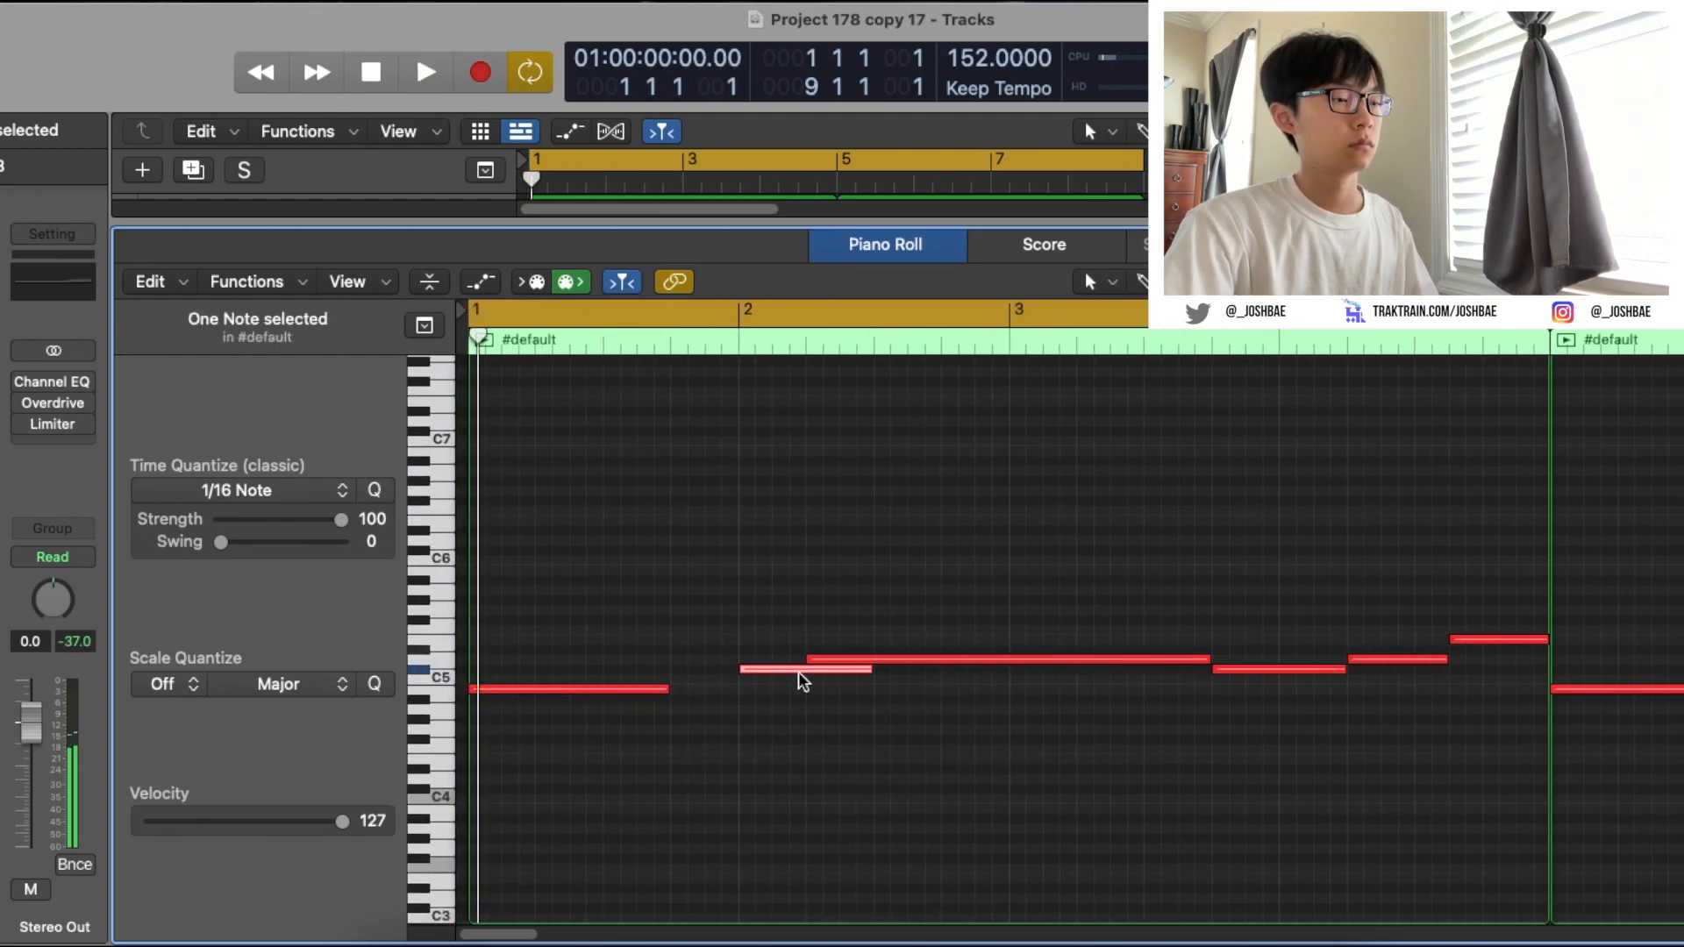
left_click_drag(667, 640, 664, 645)
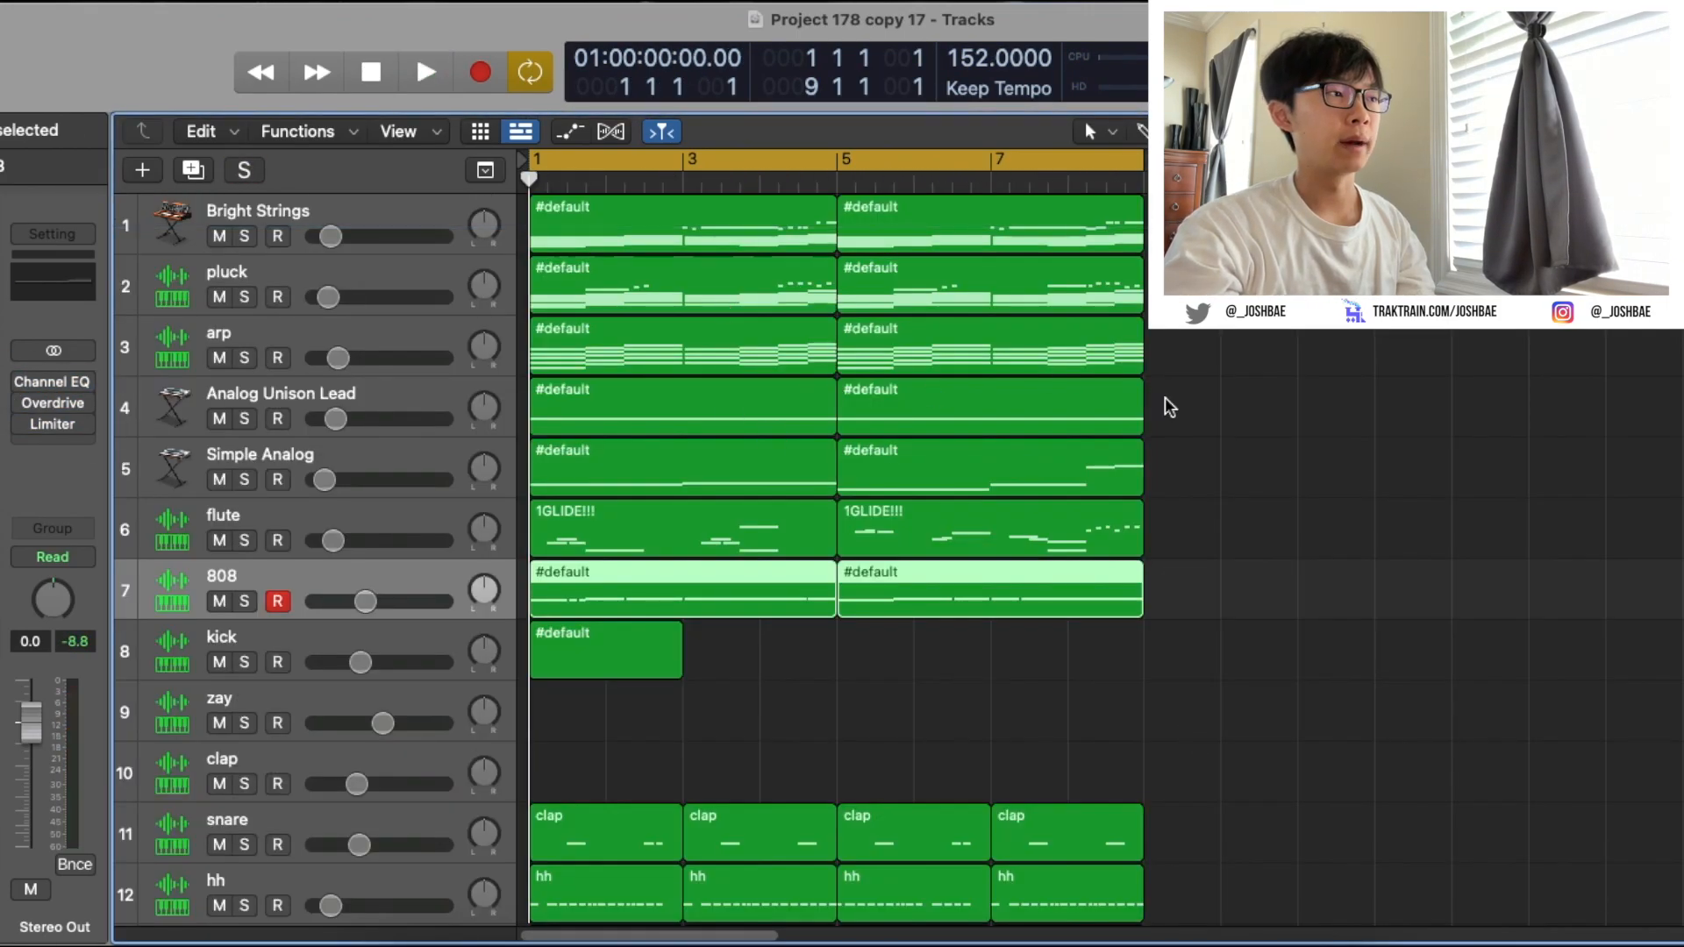
- Open both Analog Unison Lead regions in the Piano Roll and compare their bass notes with the 808 regions
left_click_drag(1234, 416, 617, 399)
double_click(618, 399)
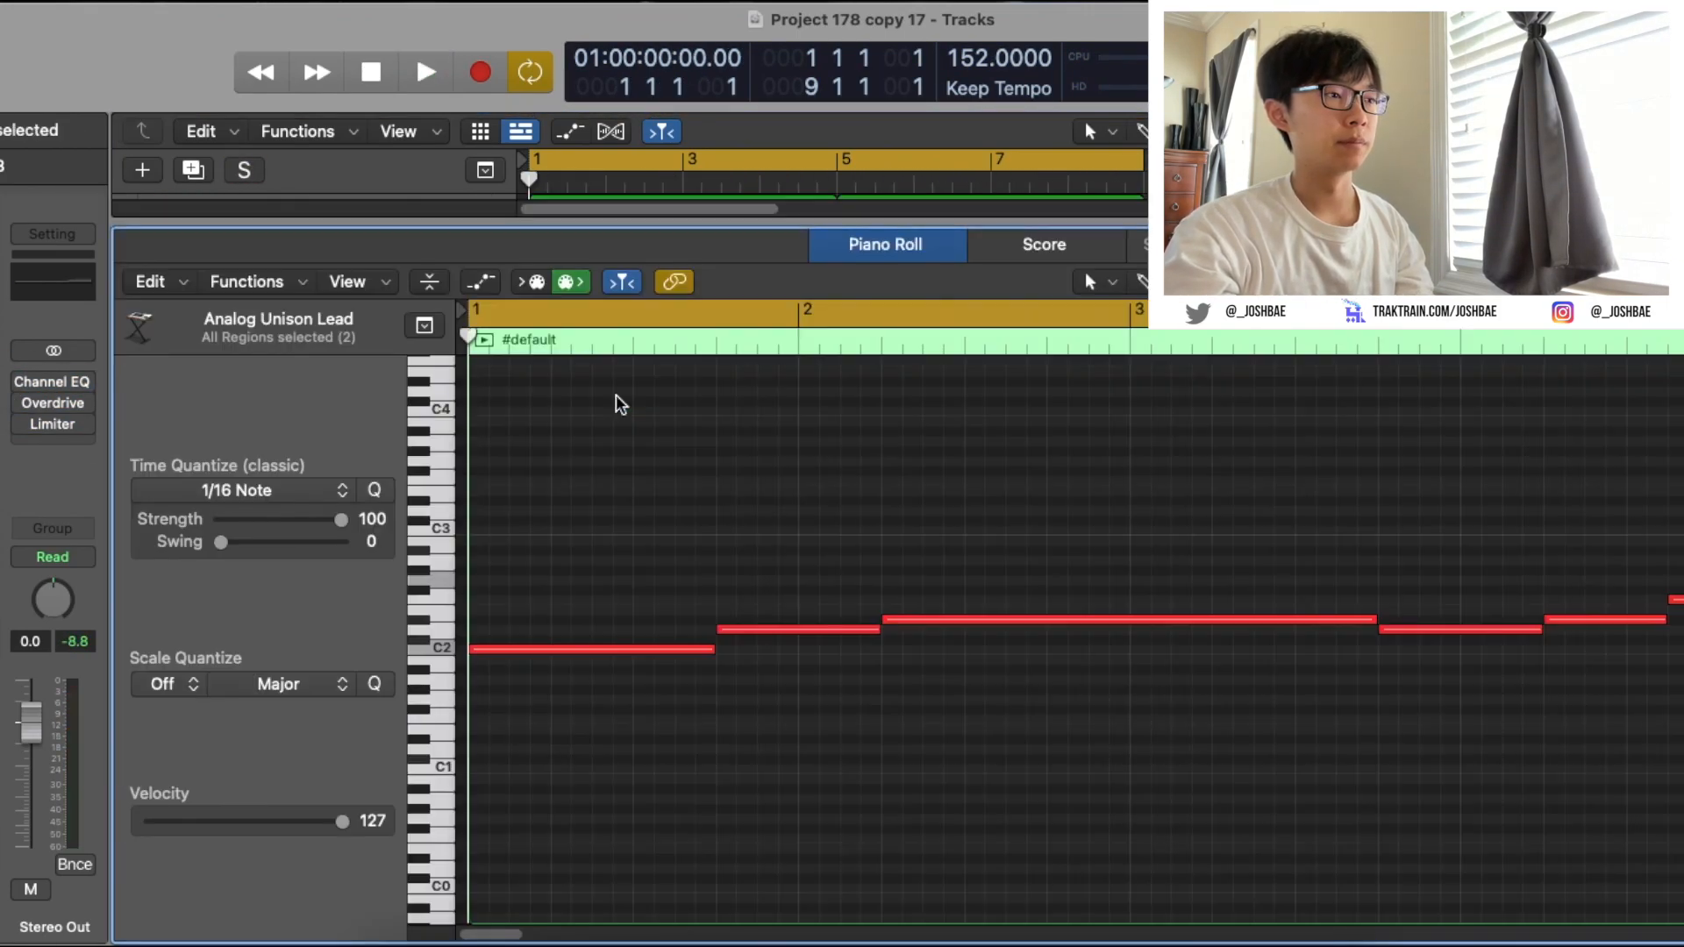
scroll(914, 624, "down", 1)
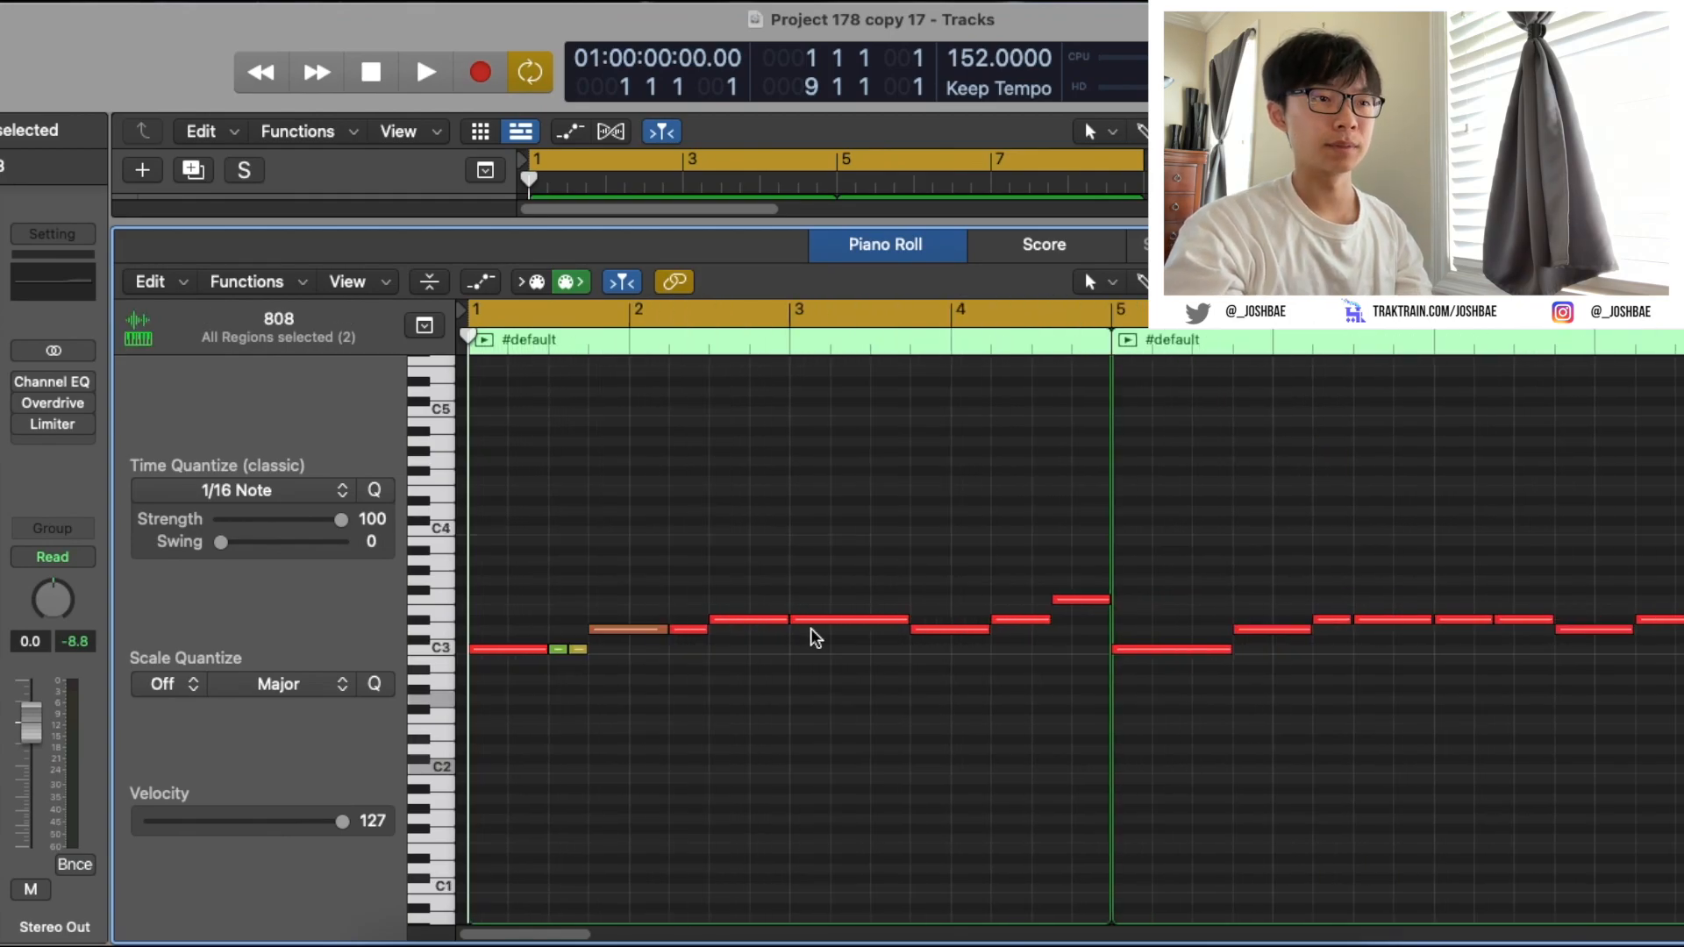
scroll(807, 634, "up", 3)
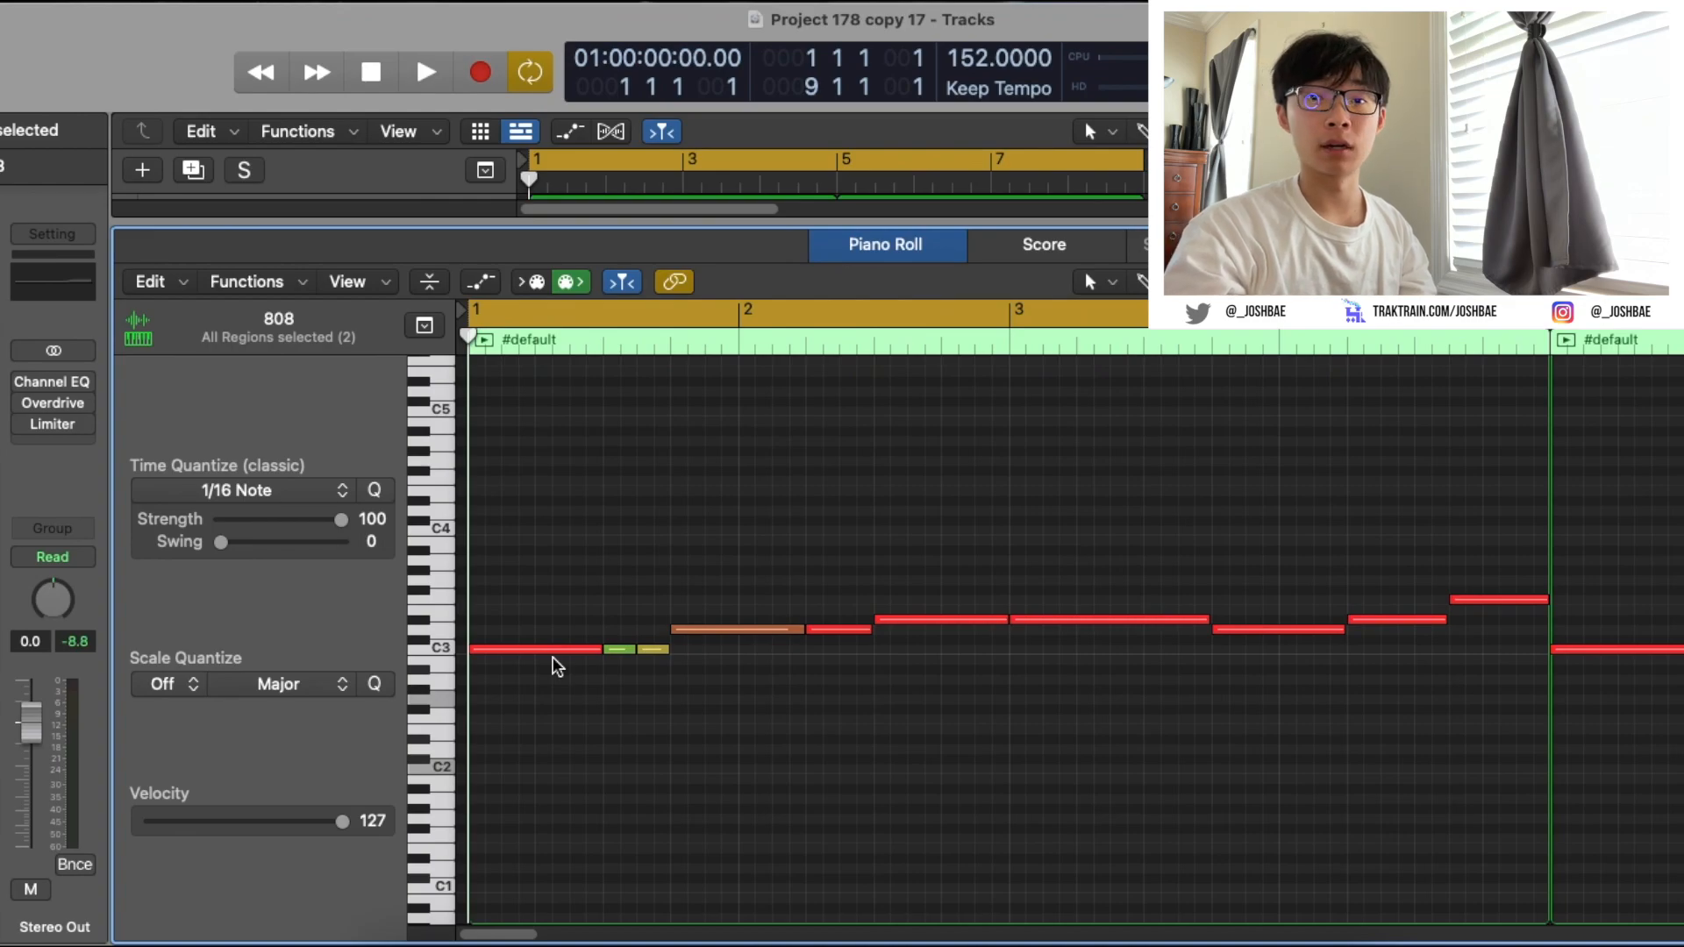
- Solo the 808 regions and audition their bass pattern from the start, followed by the matching zay regions
key("e")
key("s")
key("e")
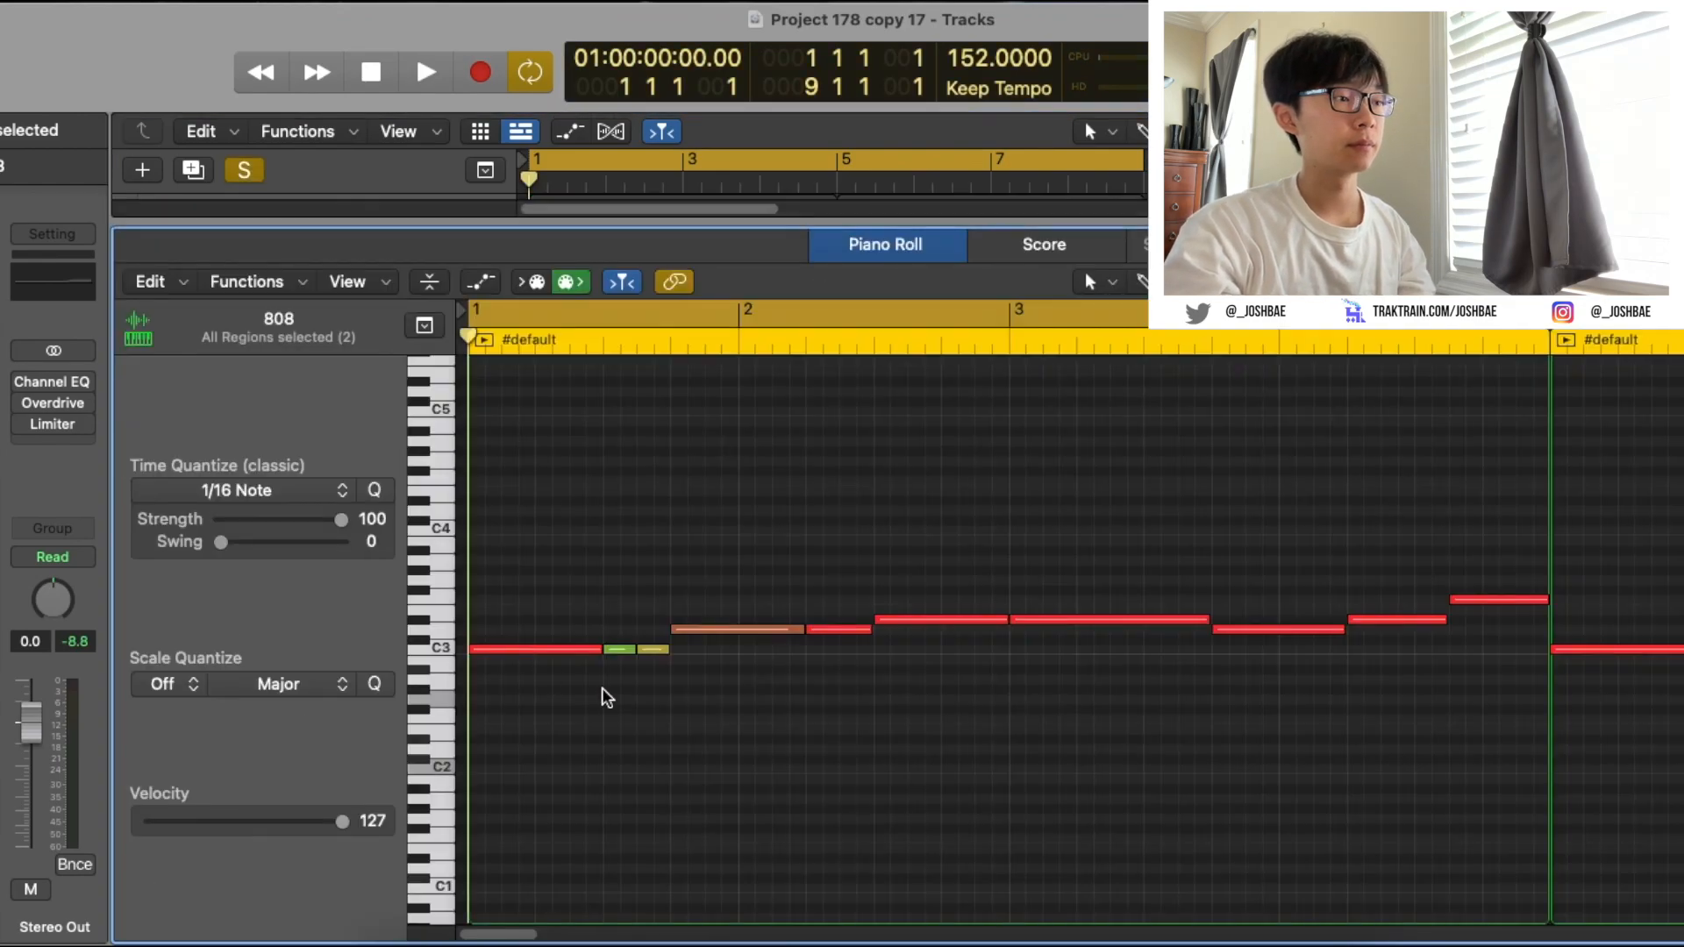
key("space")
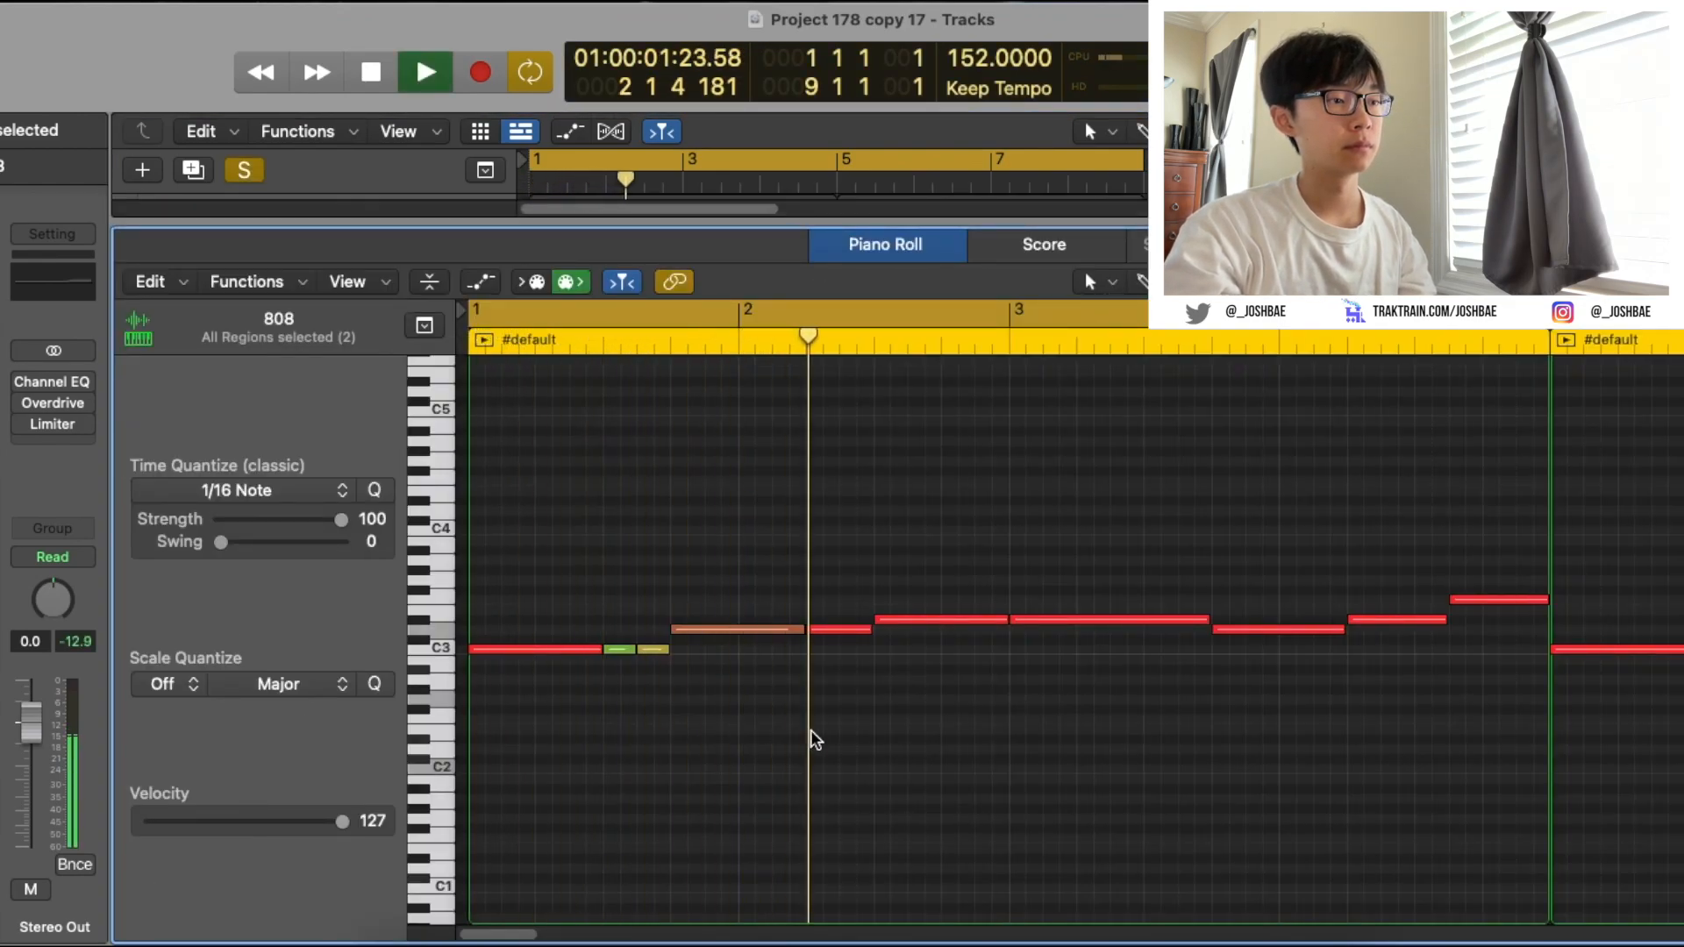
key("space")
key("space")
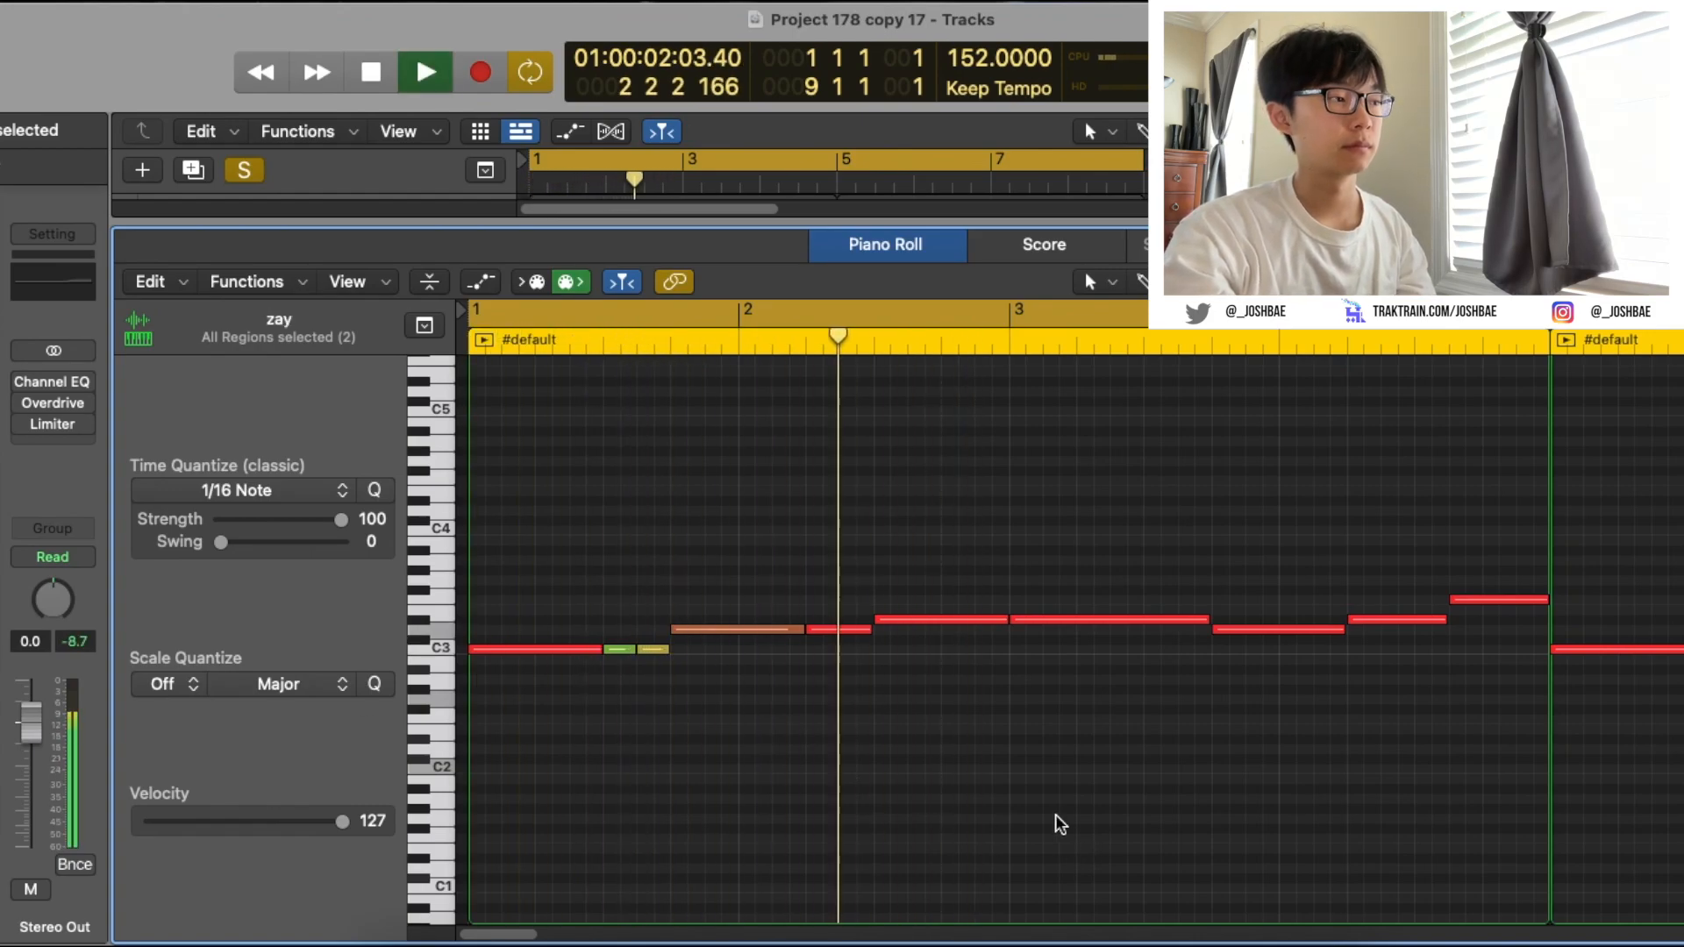
- Move the kick track below the zay track and draw short C3 kick notes across bars 1 and 2 of its region
left_click_drag(365, 580, 367, 740)
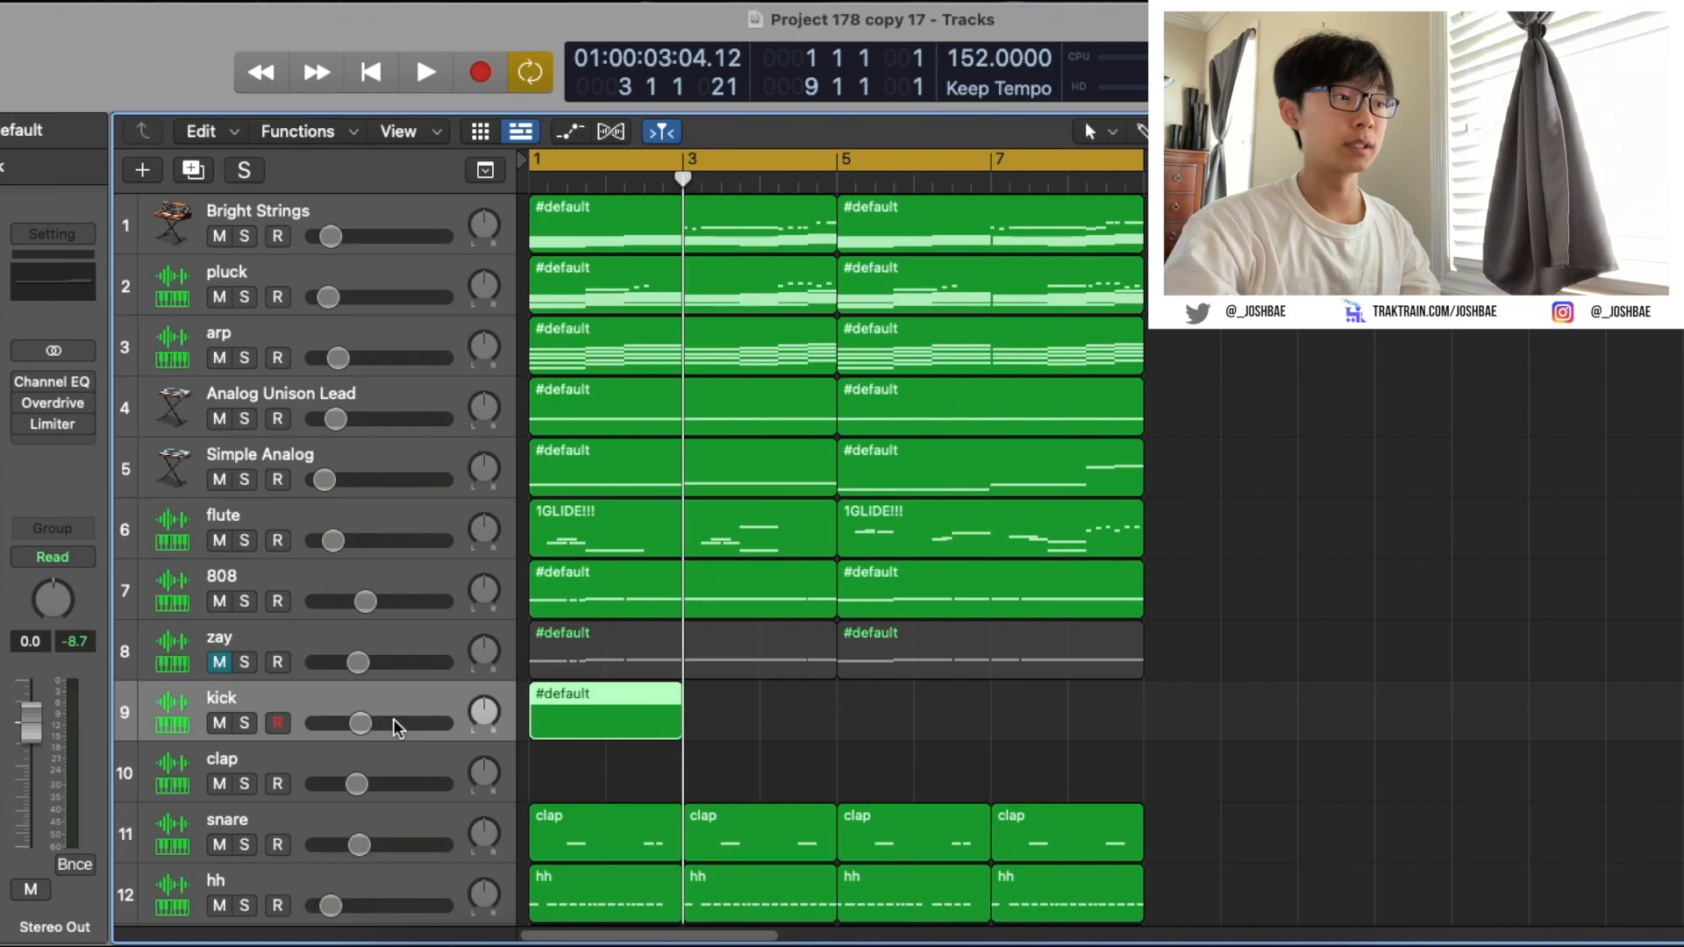
key("p")
mouse_move(479, 628)
left_mouse_down()
mouse_move(594, 632)
mouse_move(497, 640)
left_mouse_up()
key("space")
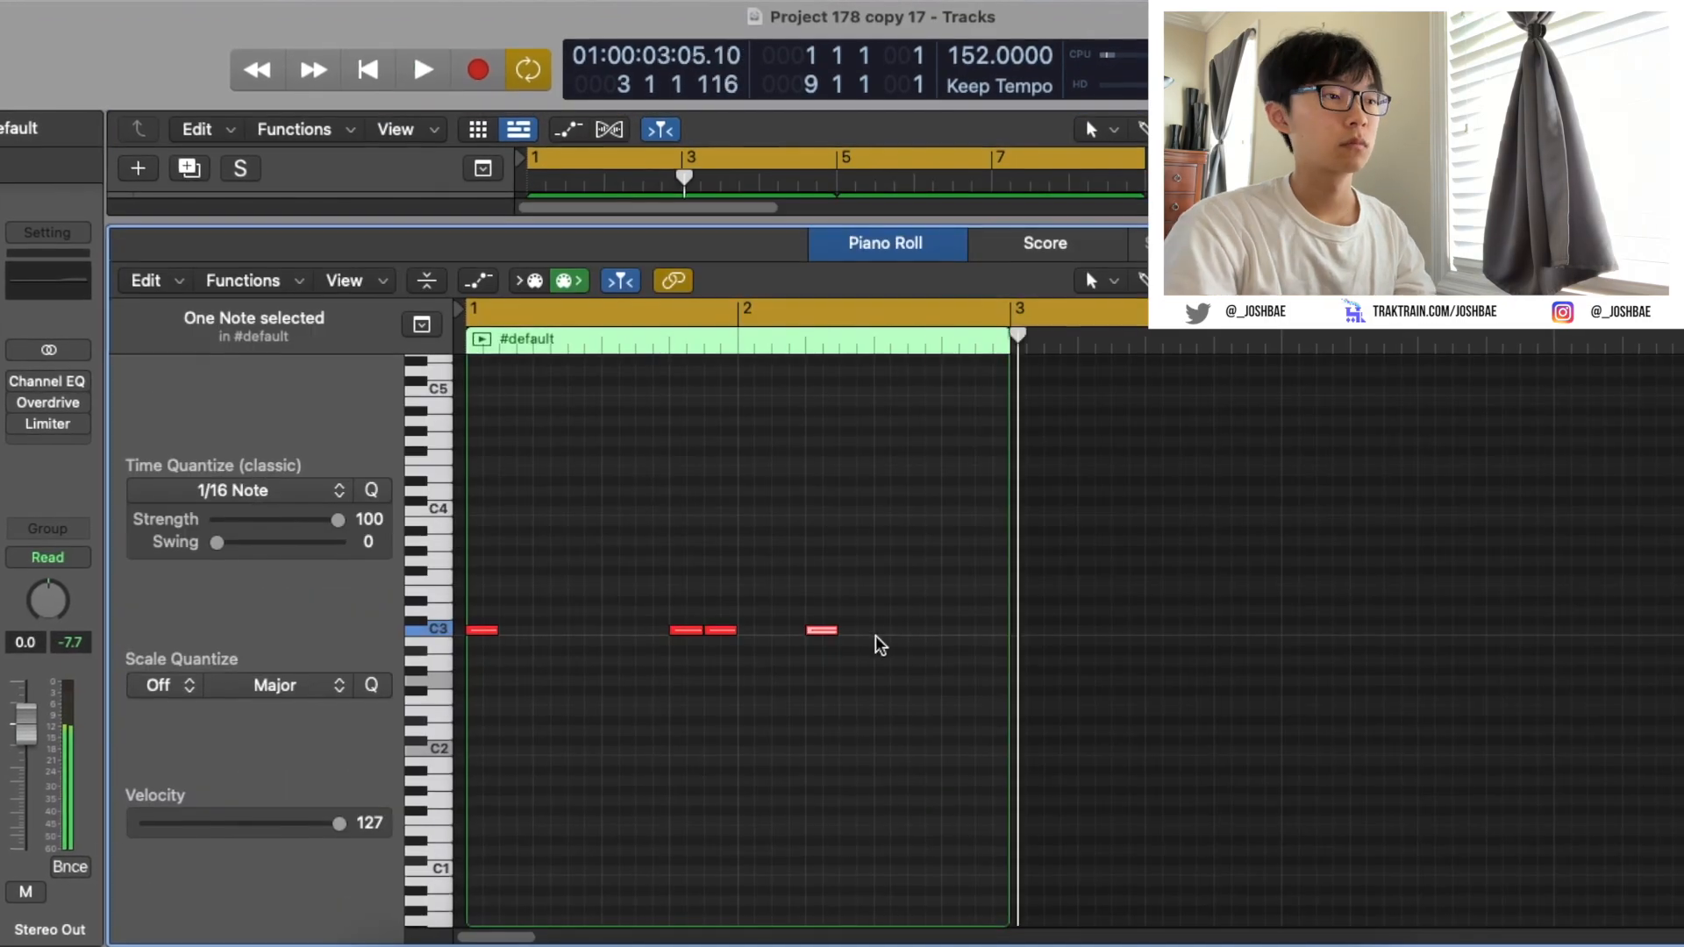
key("p")
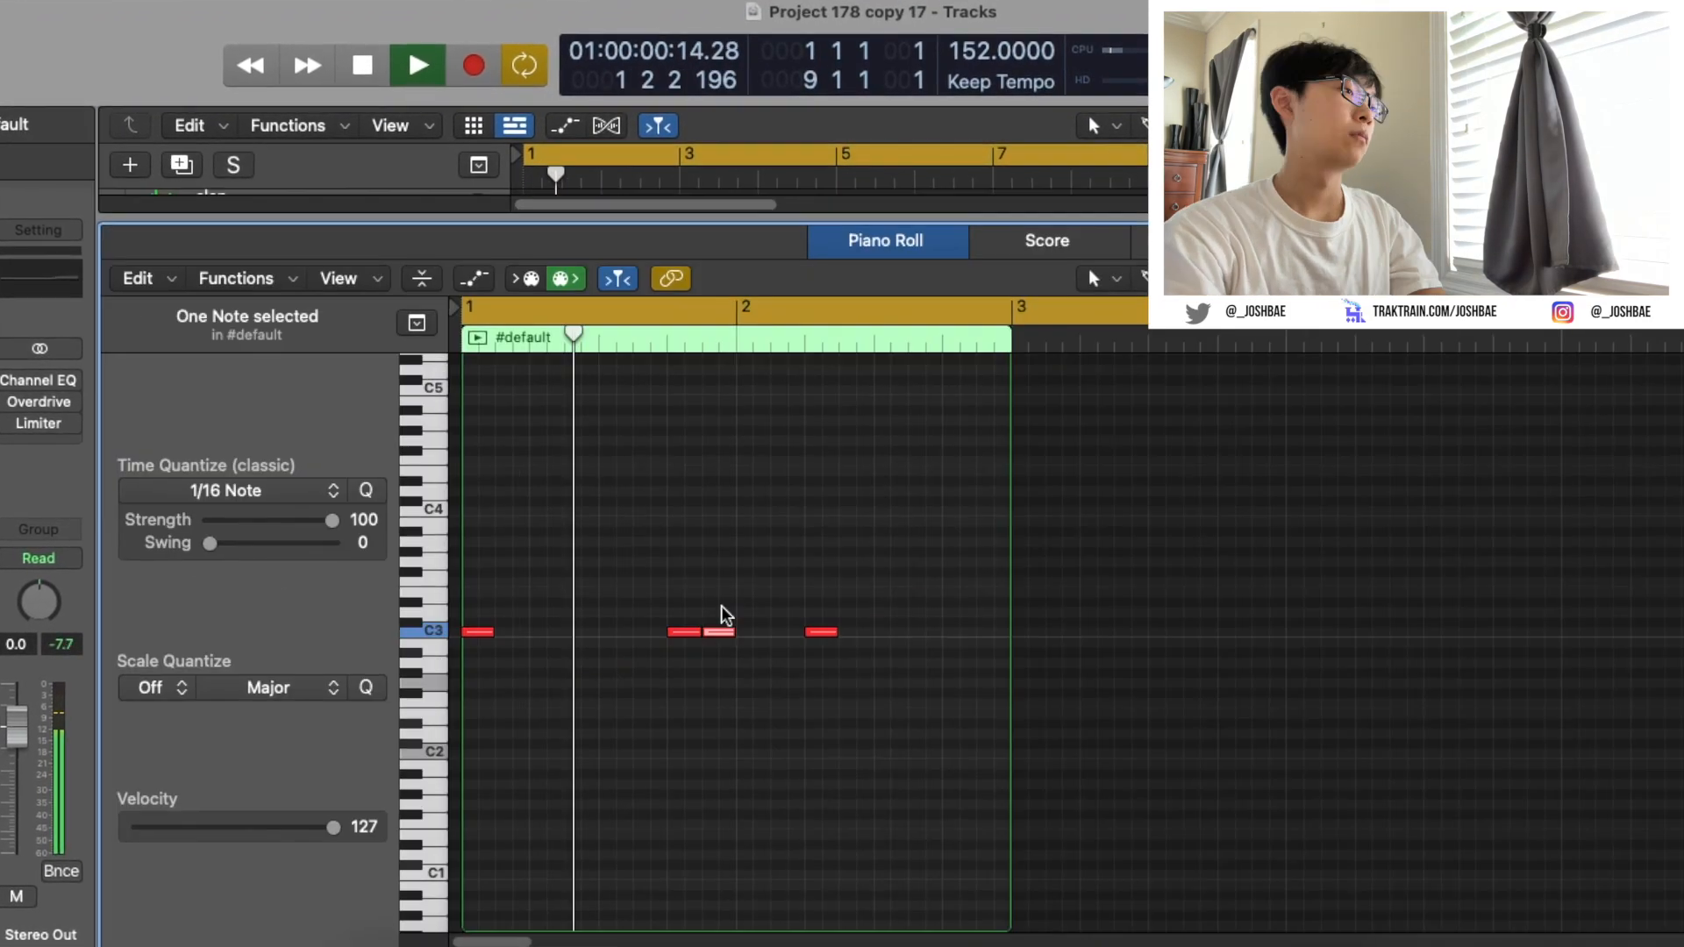
left_click(894, 631)
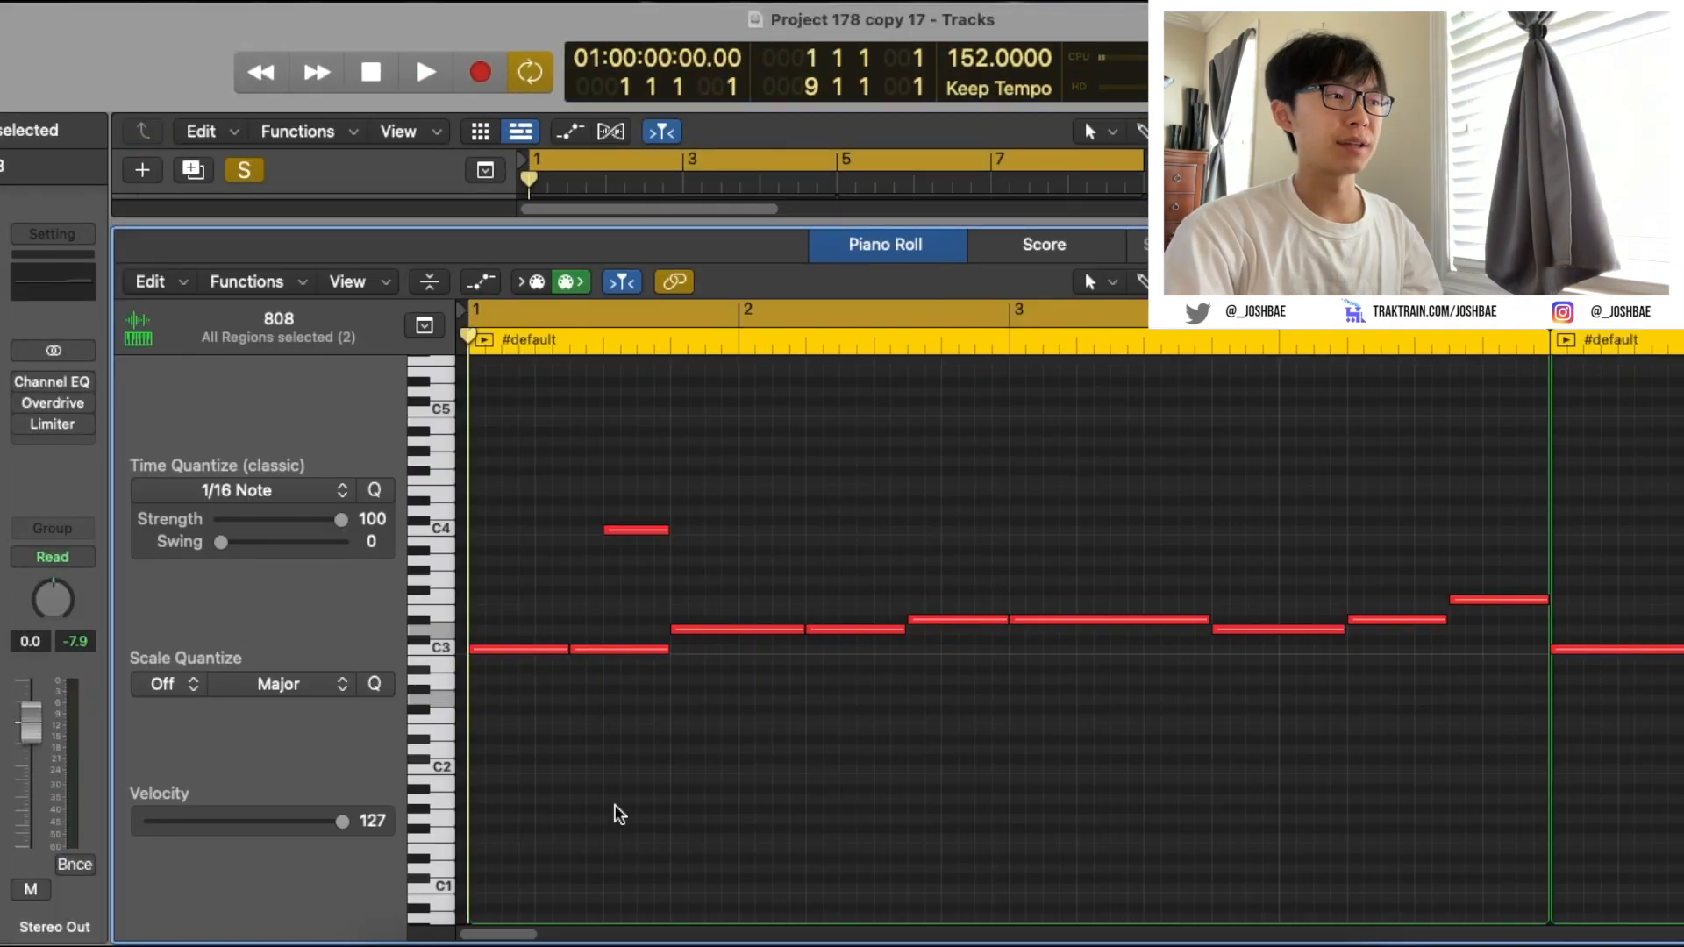
- Examine the 808 pattern across both regions, including the higher notes above the main bass line
scroll(630, 824, "up", 3)
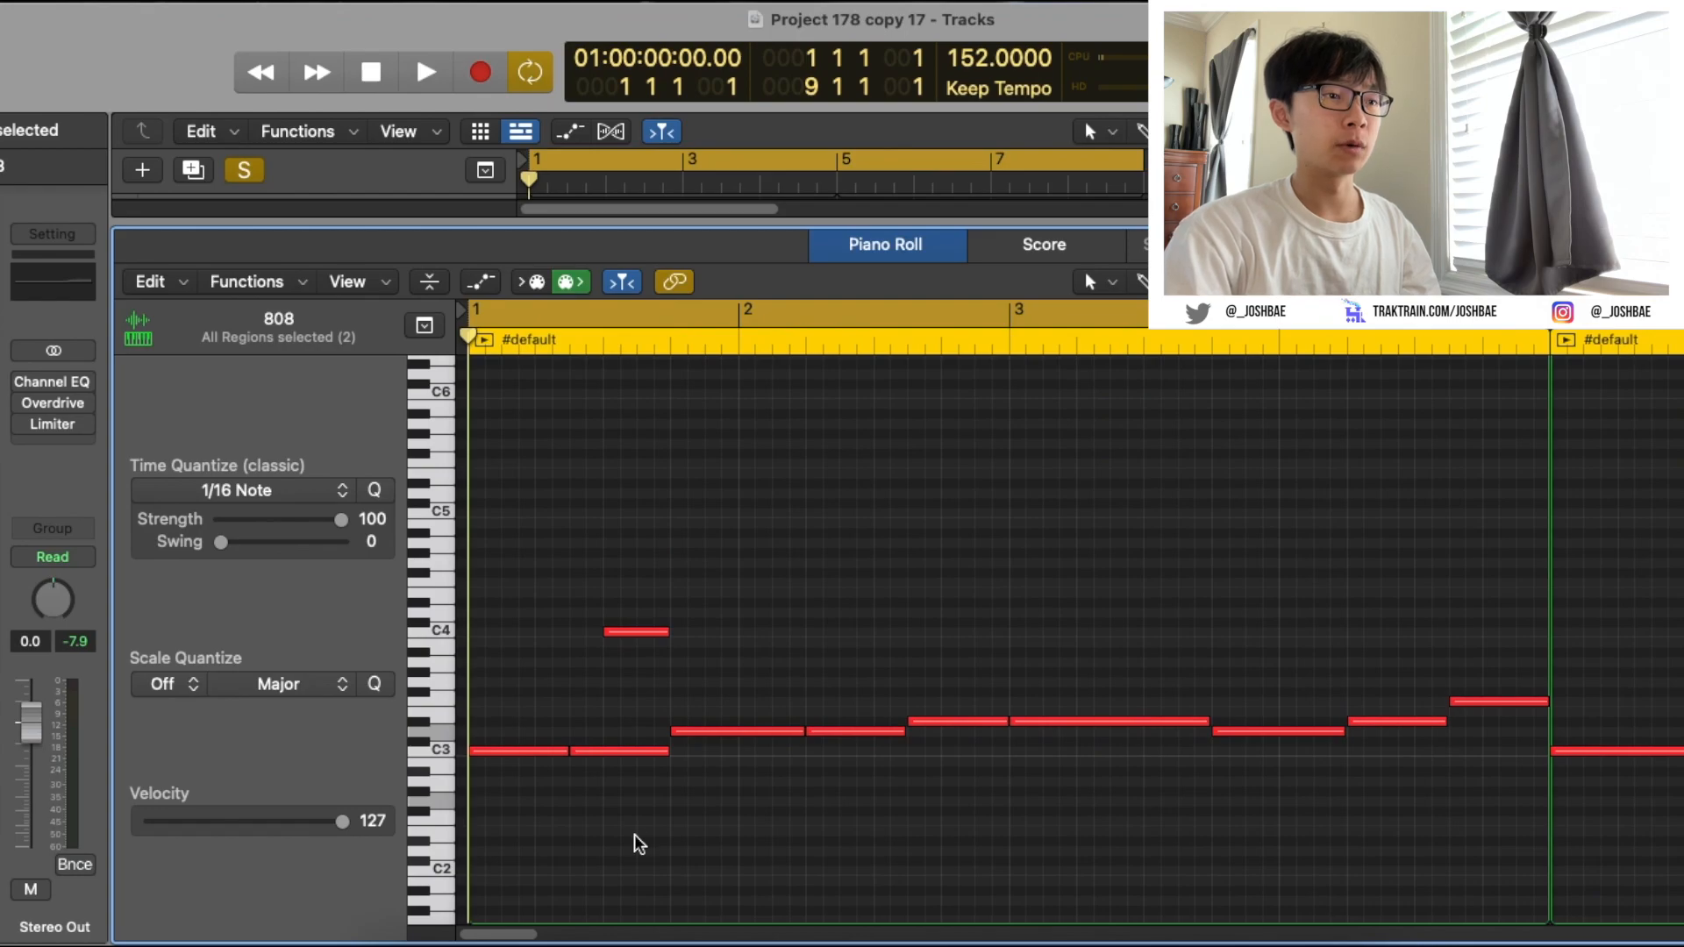
key("super+Left")
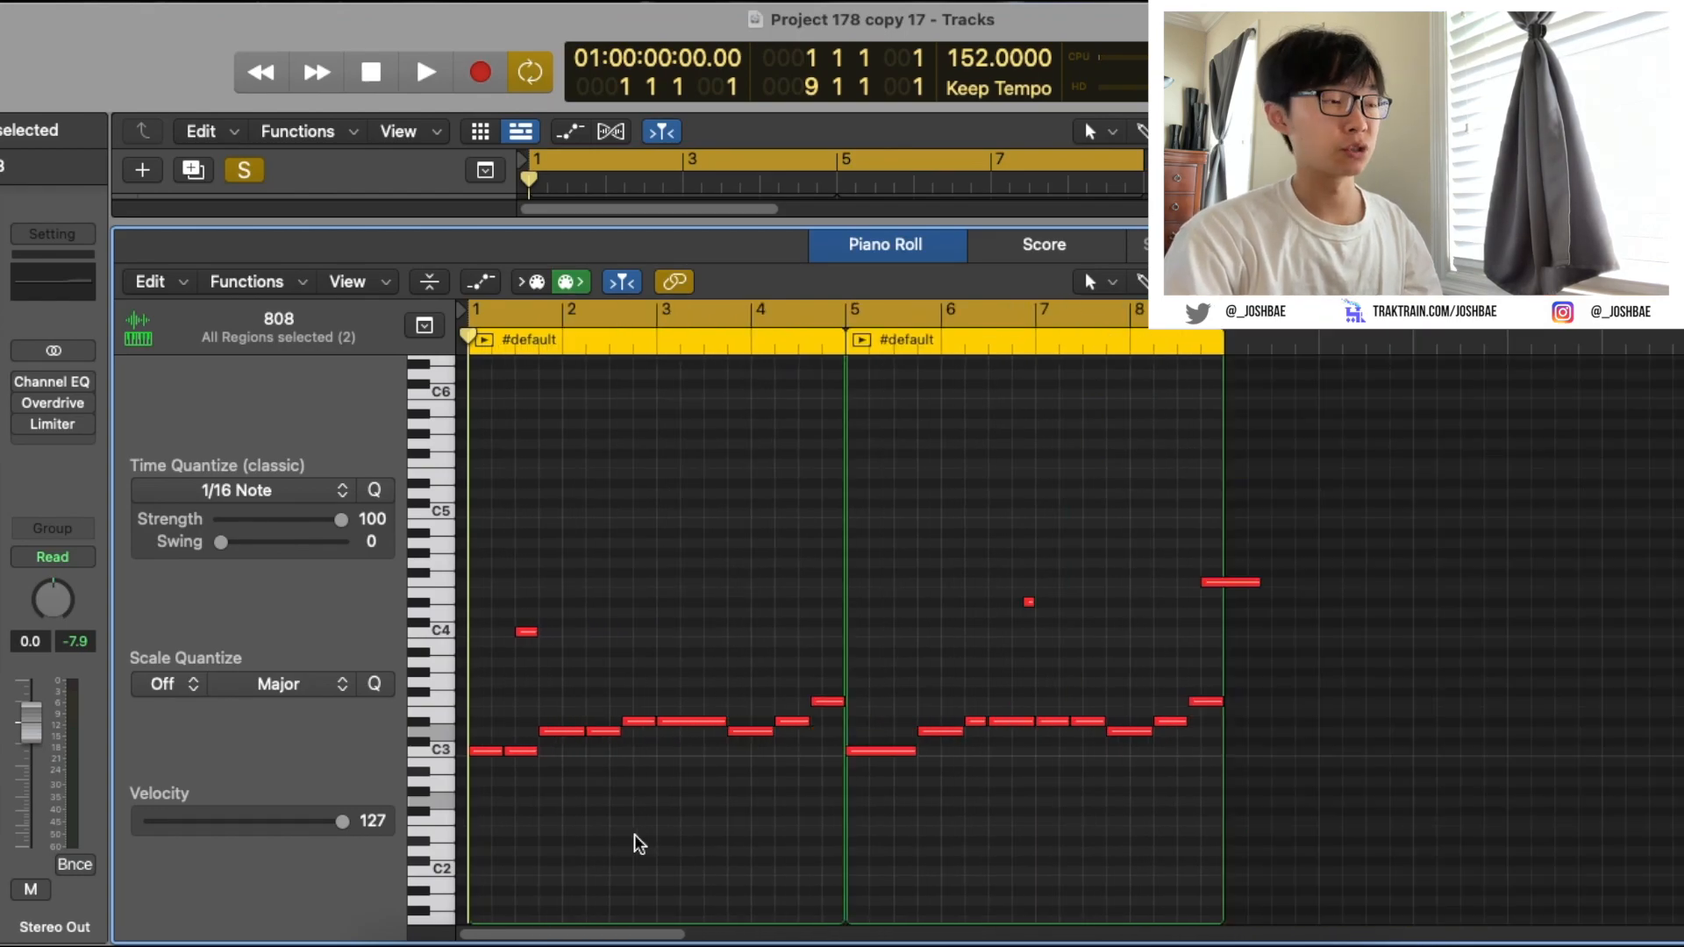